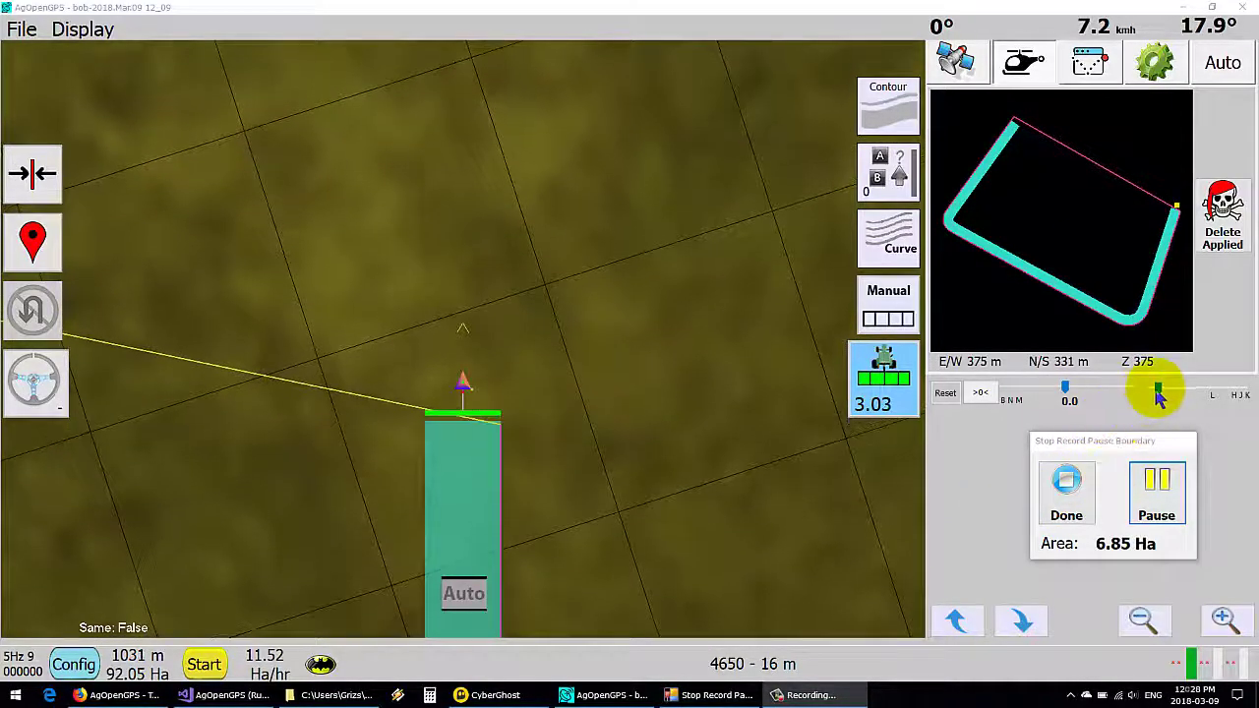
Open AB Curve setup clear of the field controls, drive the simulated vehicle left around the corner at steering -13.5, and straighten it
left_click(915, 254)
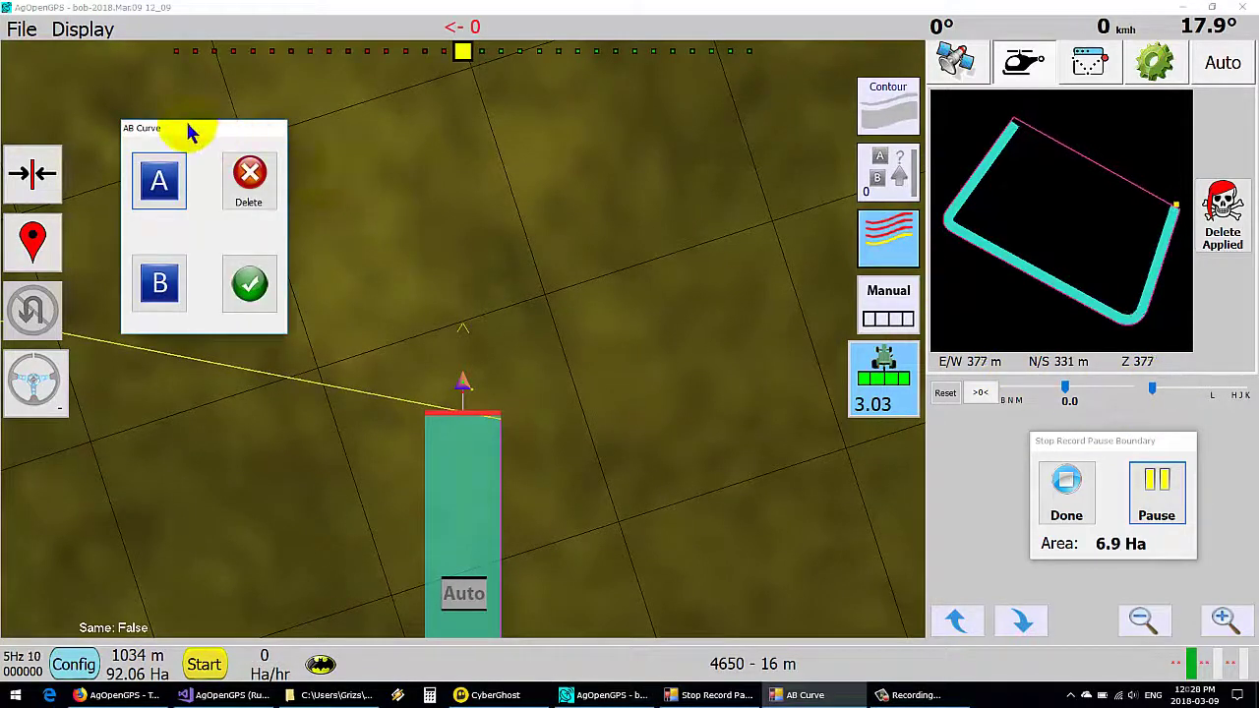
left_click_drag(188, 132, 153, 161)
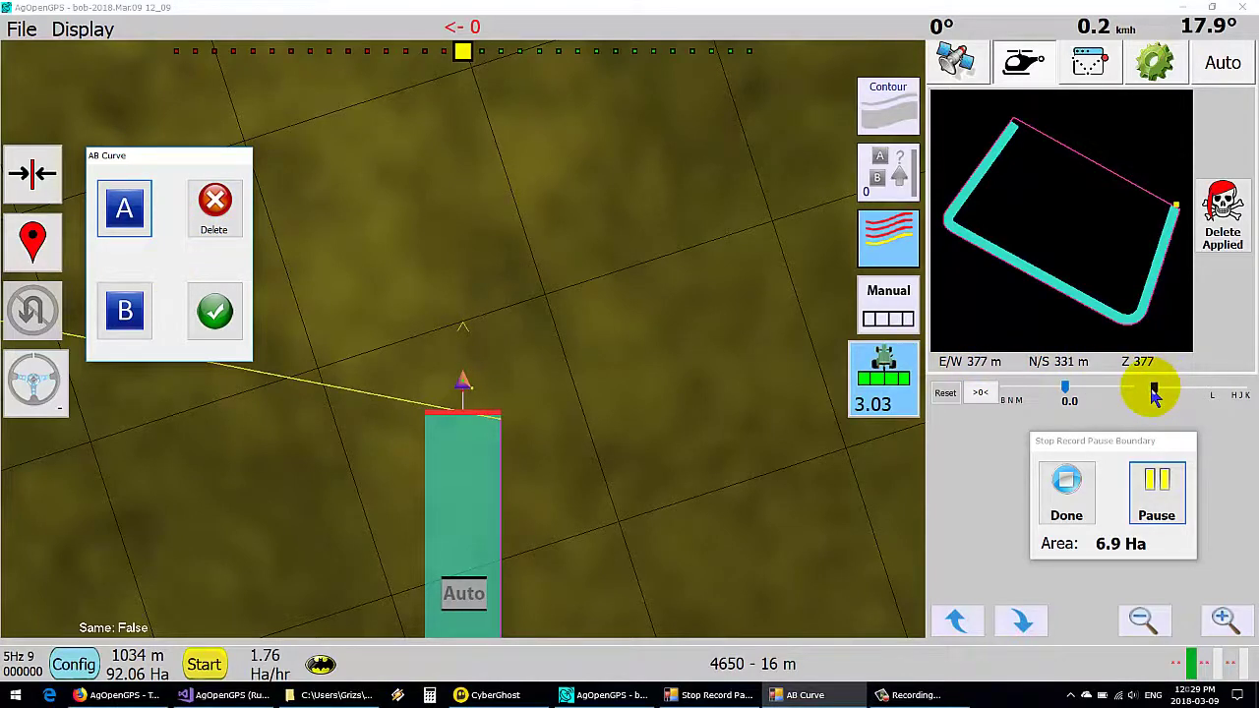
left_click(1069, 391)
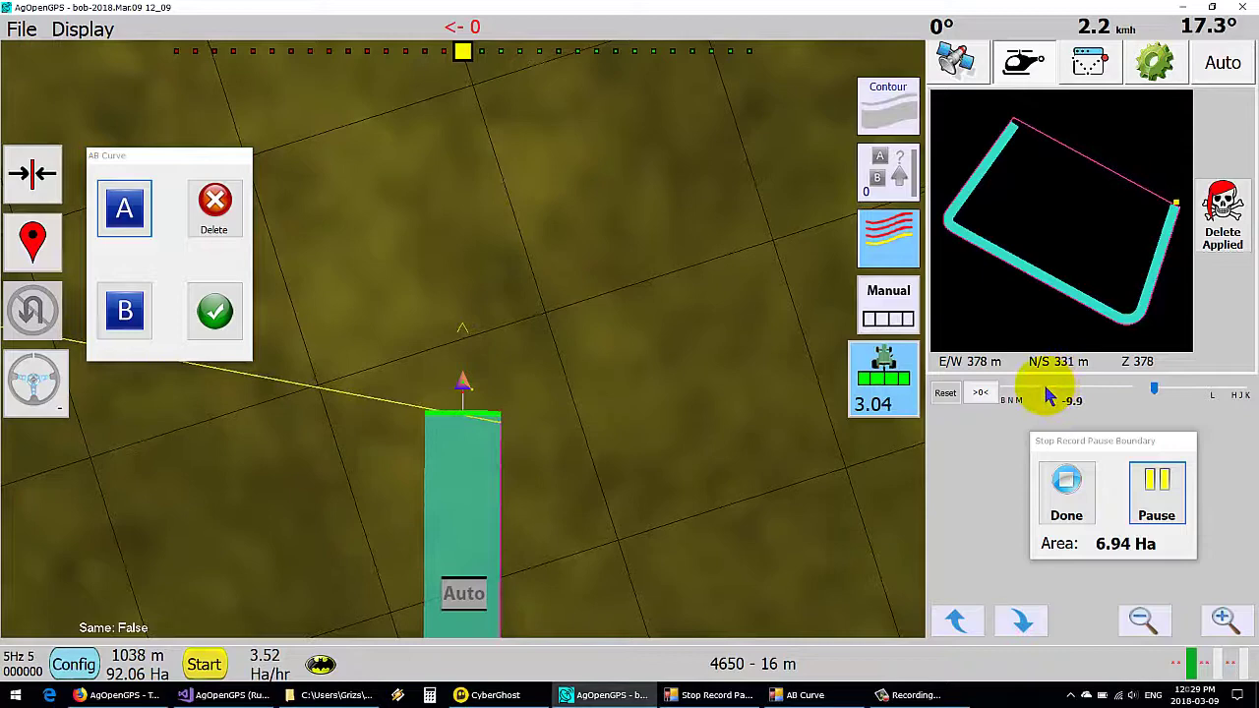
left_click_drag(1042, 387, 1035, 389)
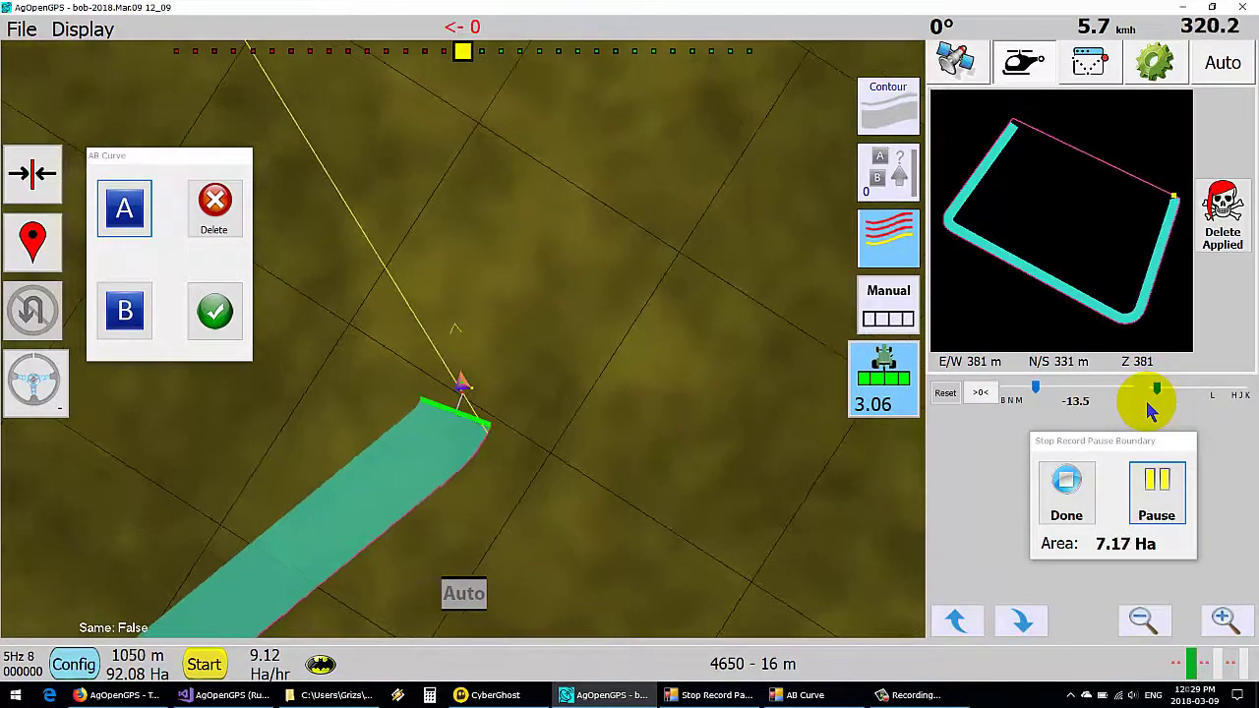
left_click(980, 393)
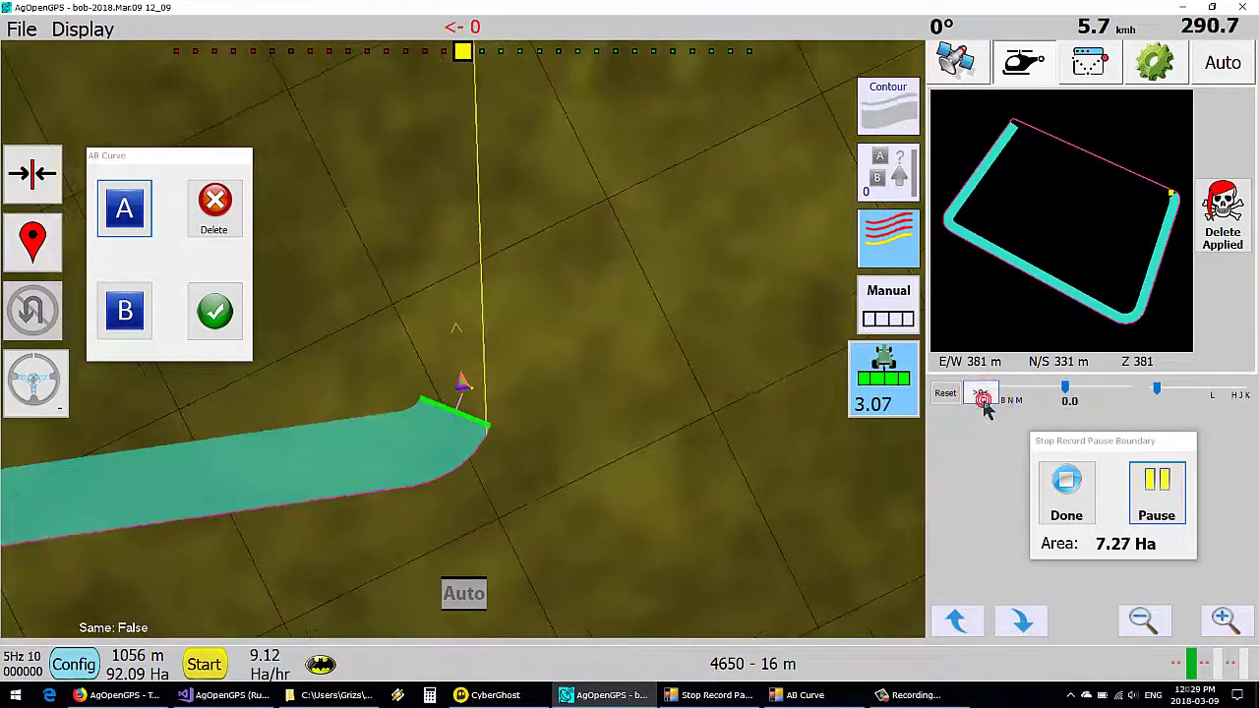
Mark point A of the curve and steer the vehicle gently right at 2.0 while recording
left_click(124, 224)
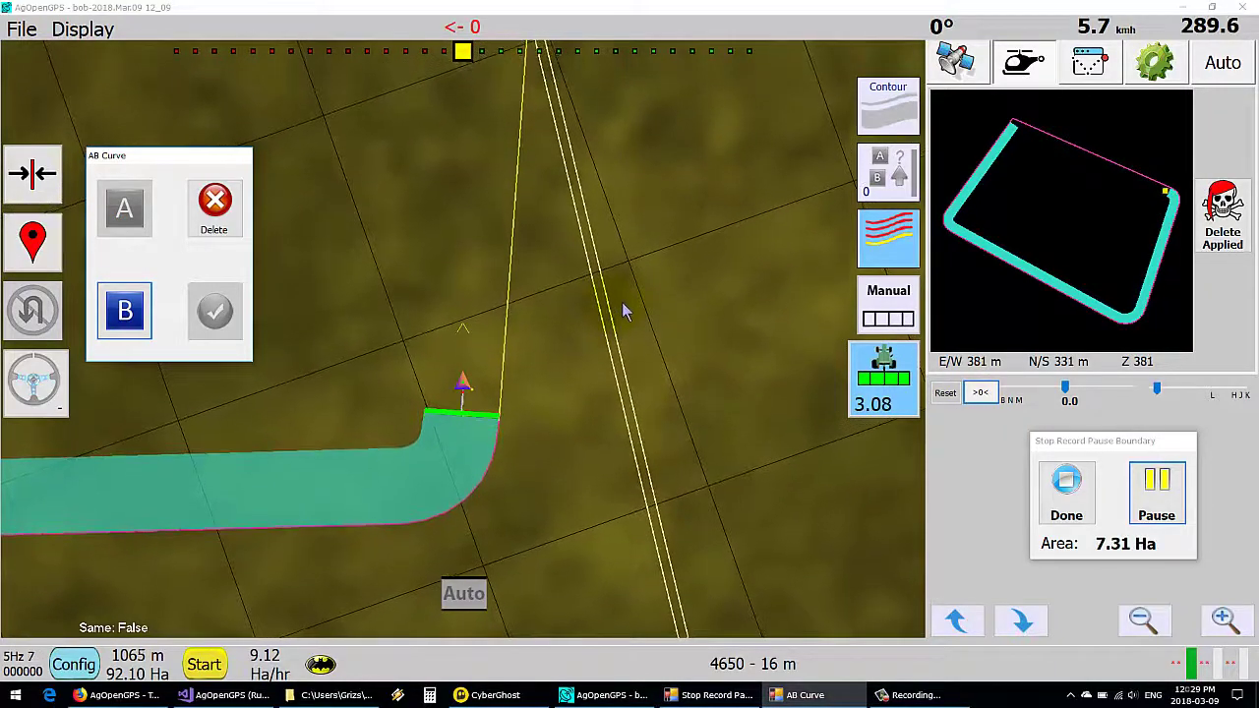
left_click(1102, 394)
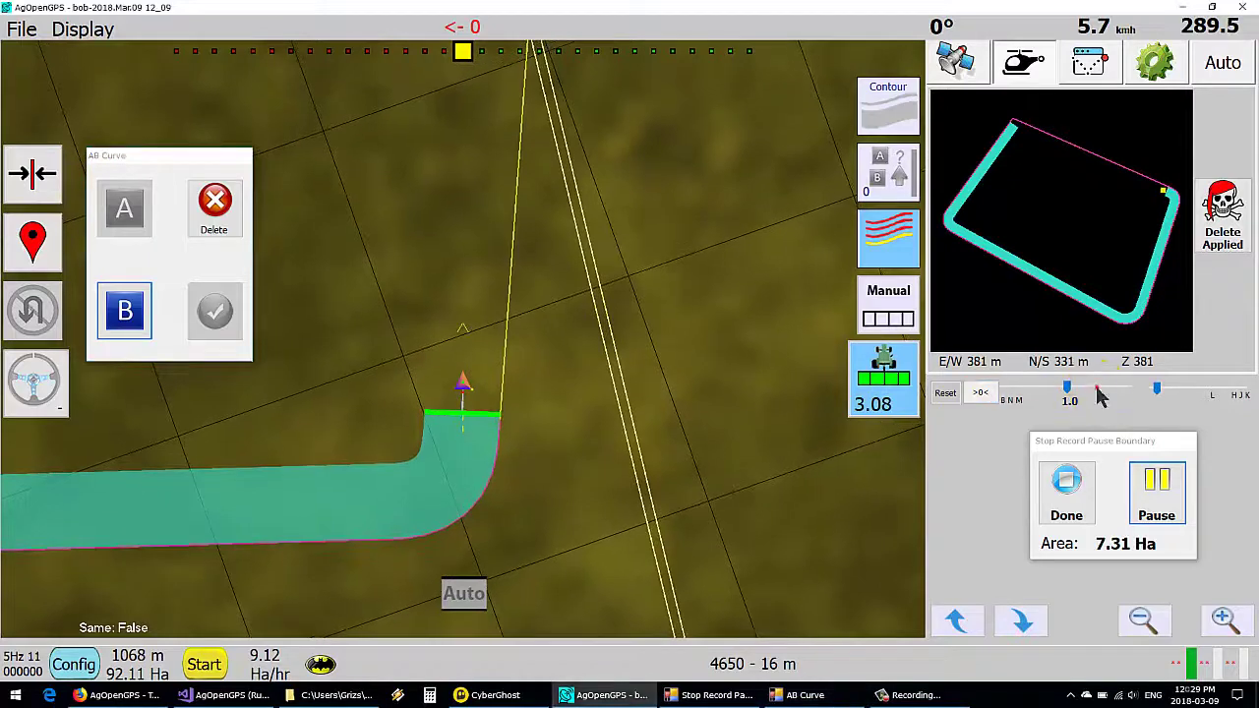
left_click(1102, 393)
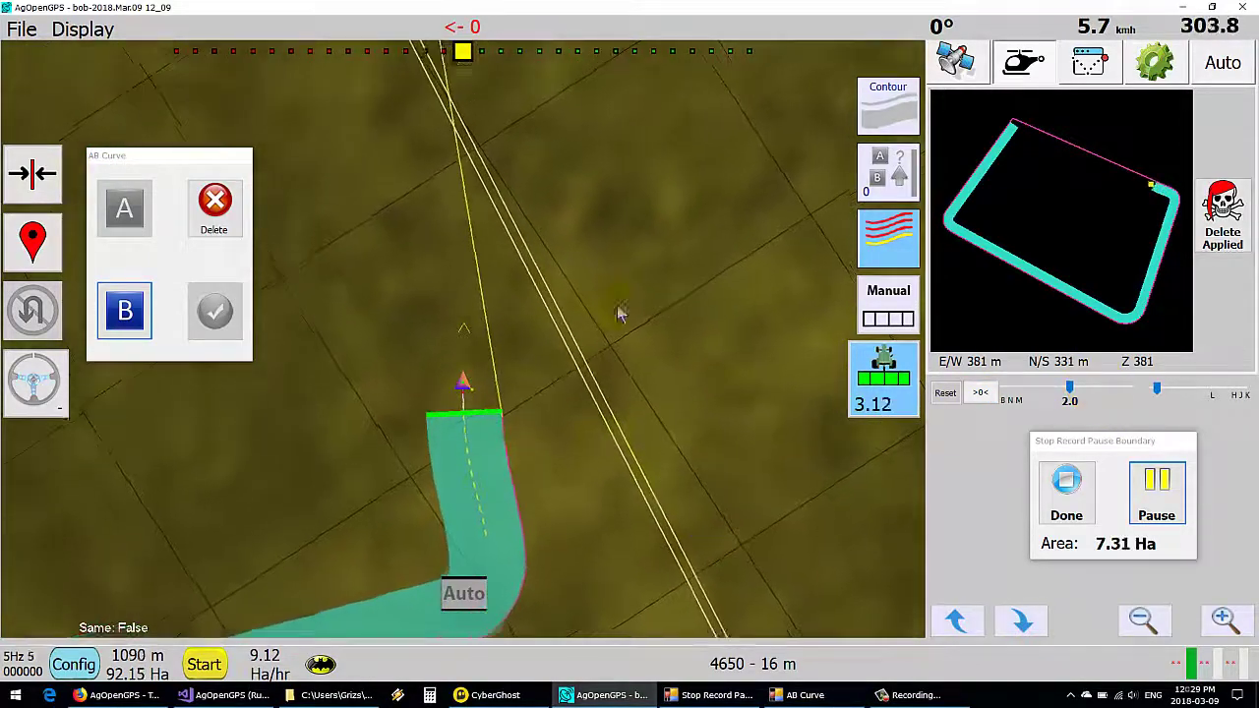
Bend the recorded curve back left at steering -2.0, raise the speed slightly, and recentre the steering
left_click(1026, 390)
left_click(1027, 390)
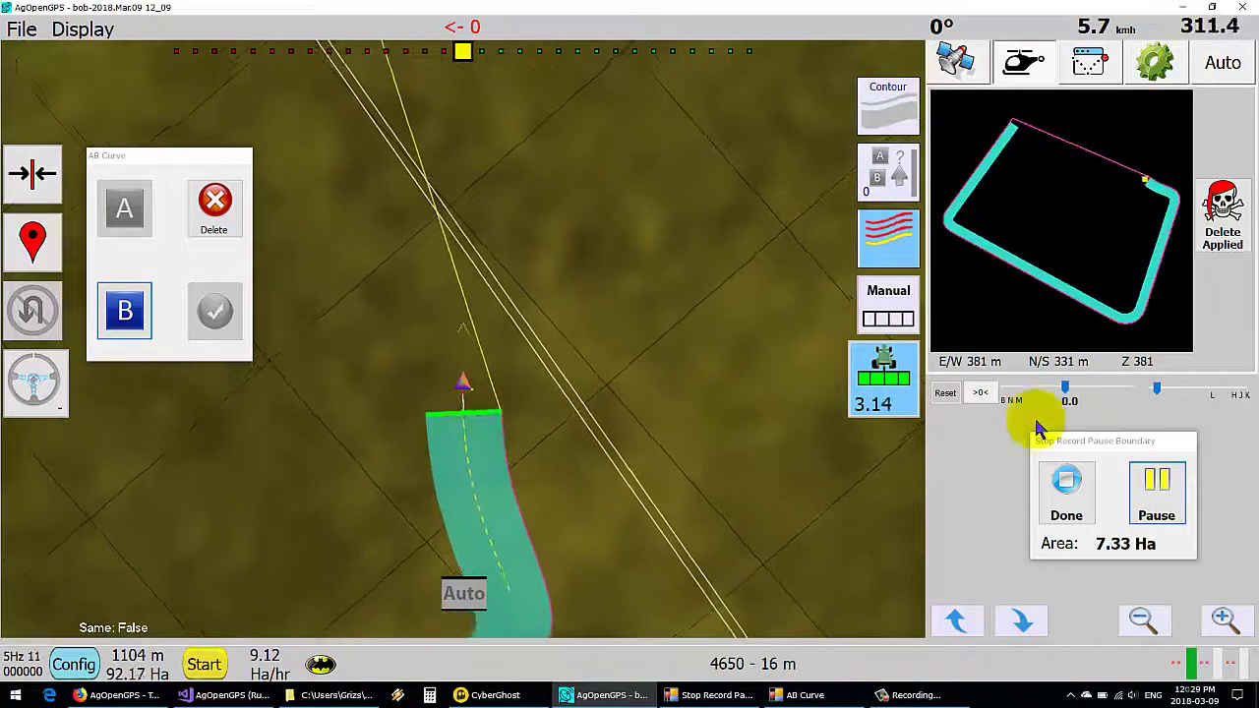
left_click(1030, 386)
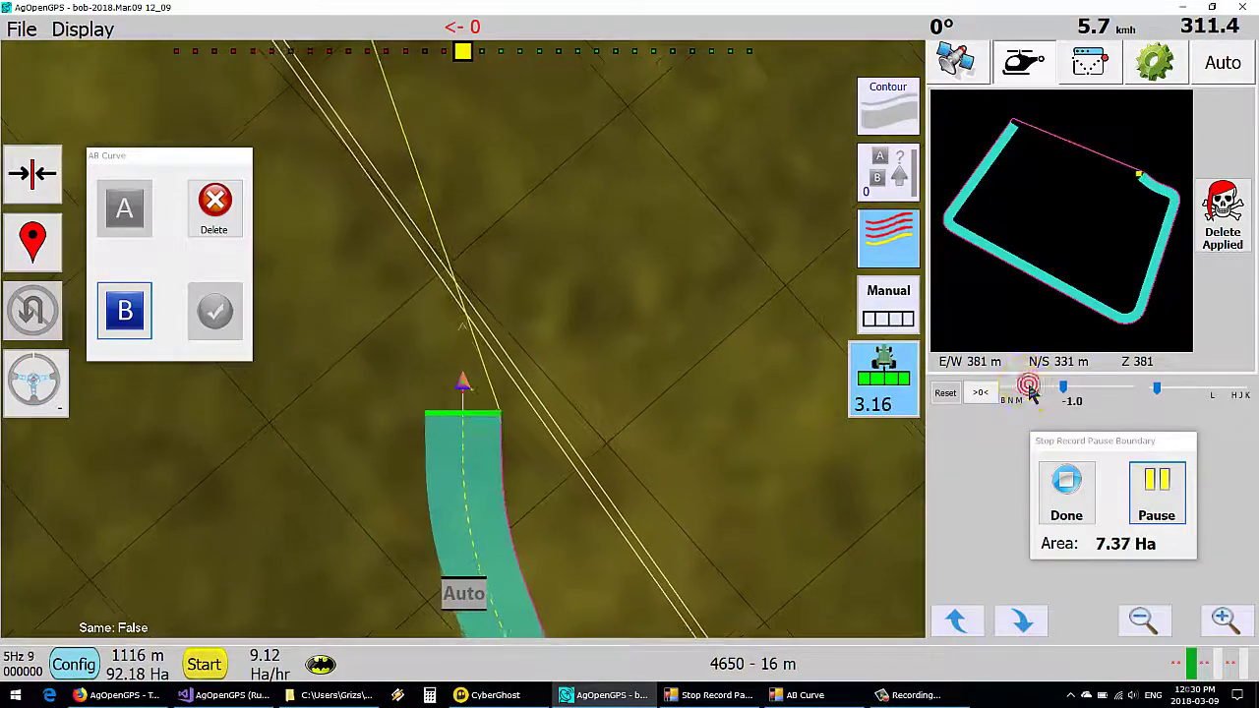
left_click(1031, 386)
left_click(1160, 392)
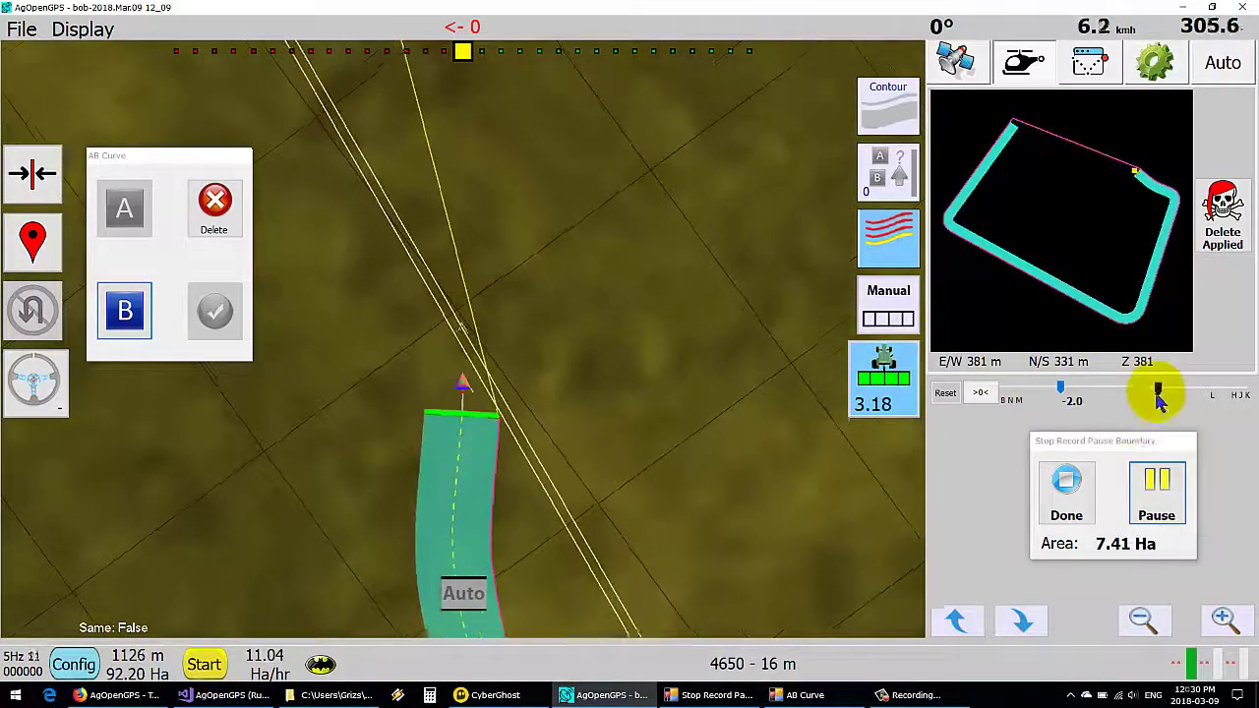
left_click(984, 393)
Raise the speed to 10.4 km/h, shape the rest of the curve to a final steering of -1.0, and mark point B
left_click(1145, 620)
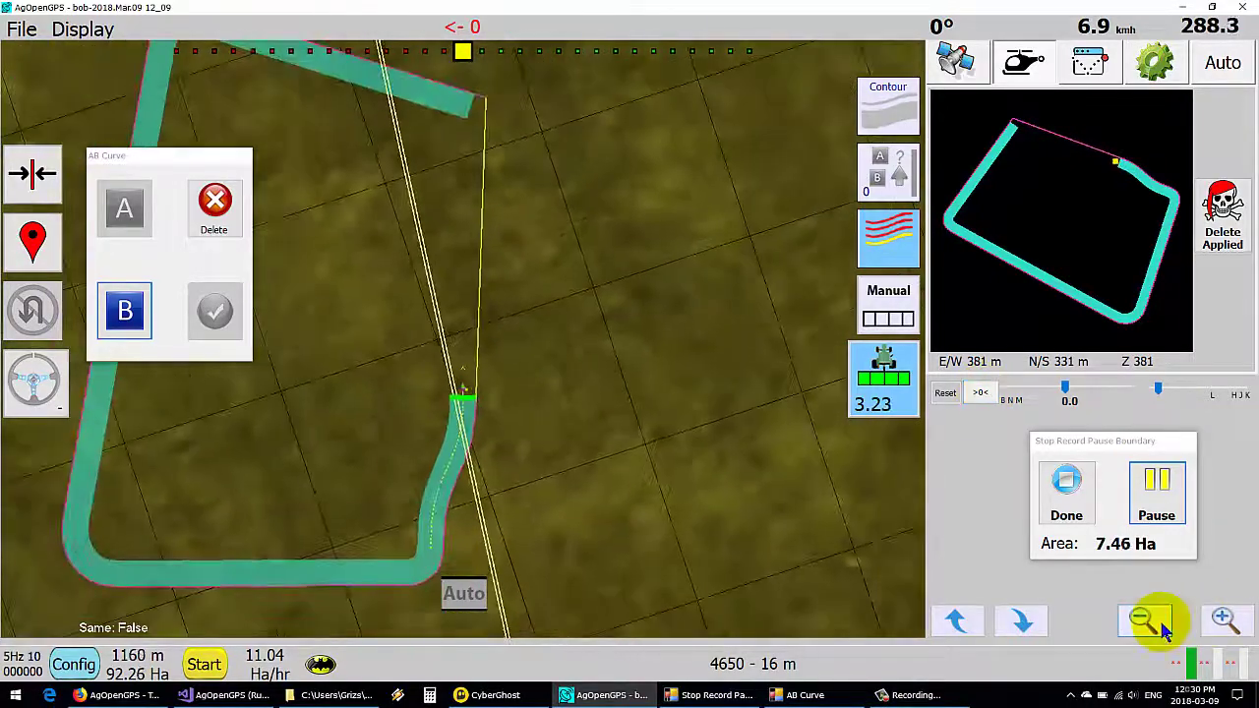
left_click(1166, 394)
left_click(1107, 400)
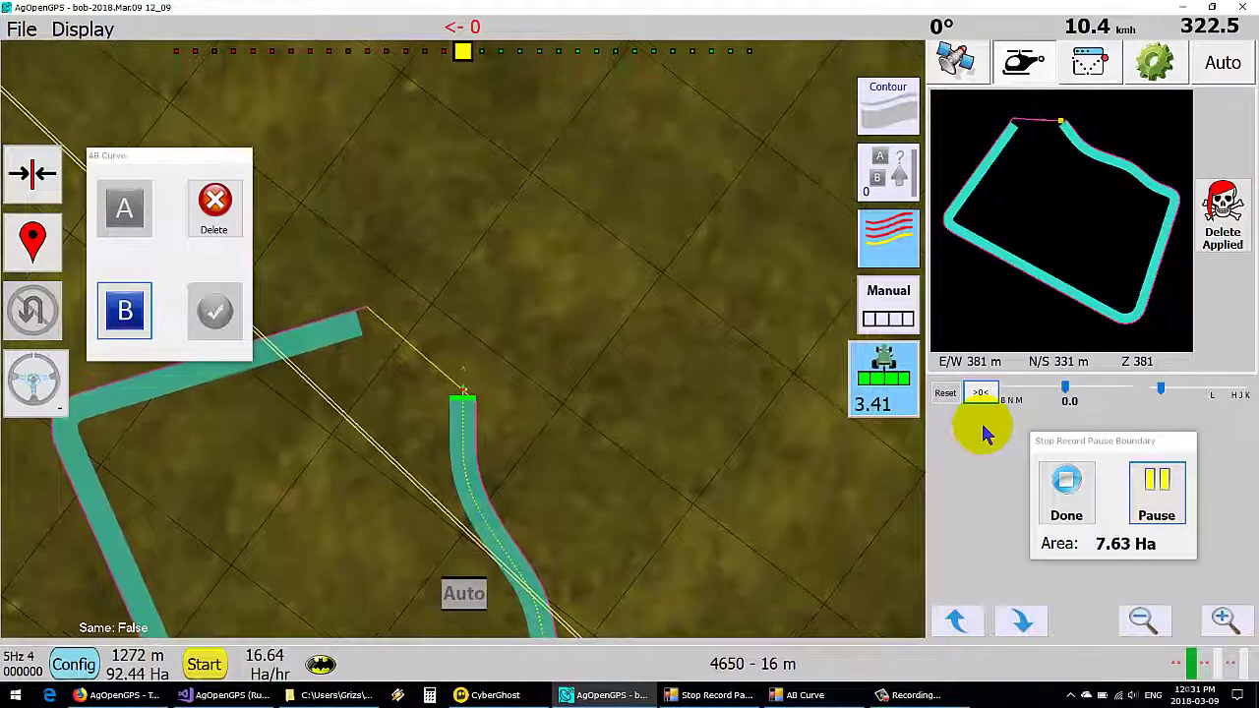
left_click(1043, 398)
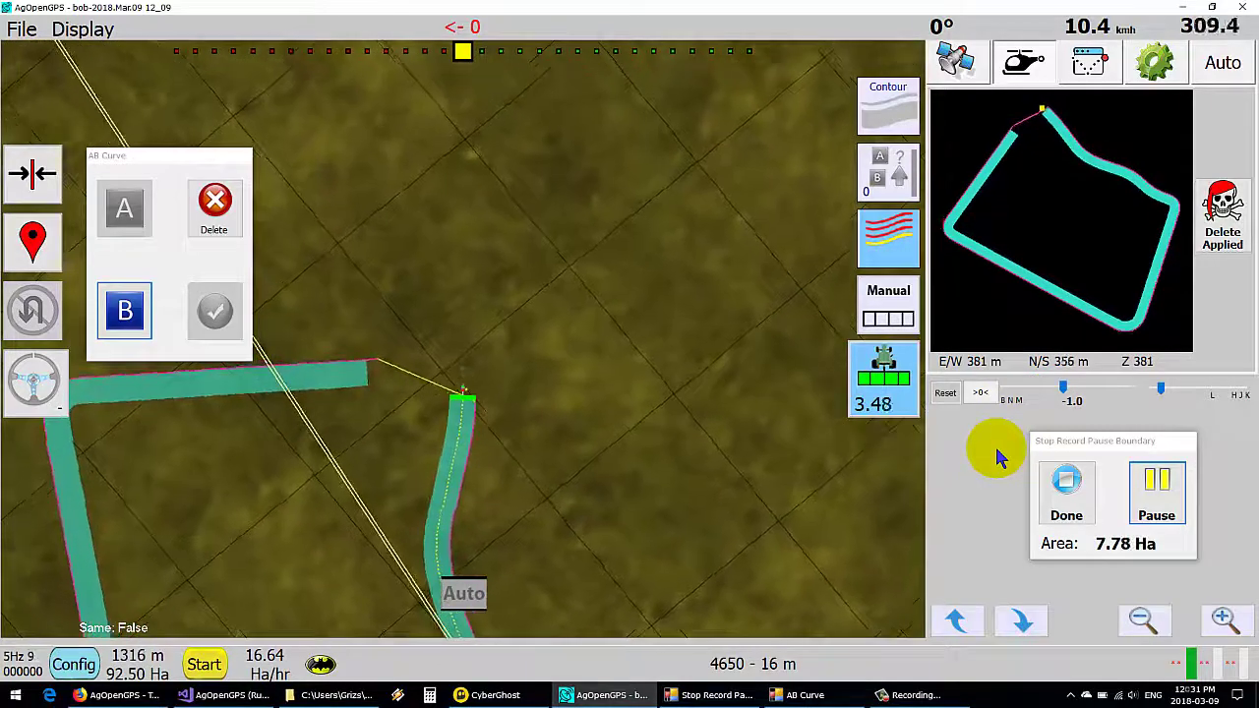
left_click(121, 313)
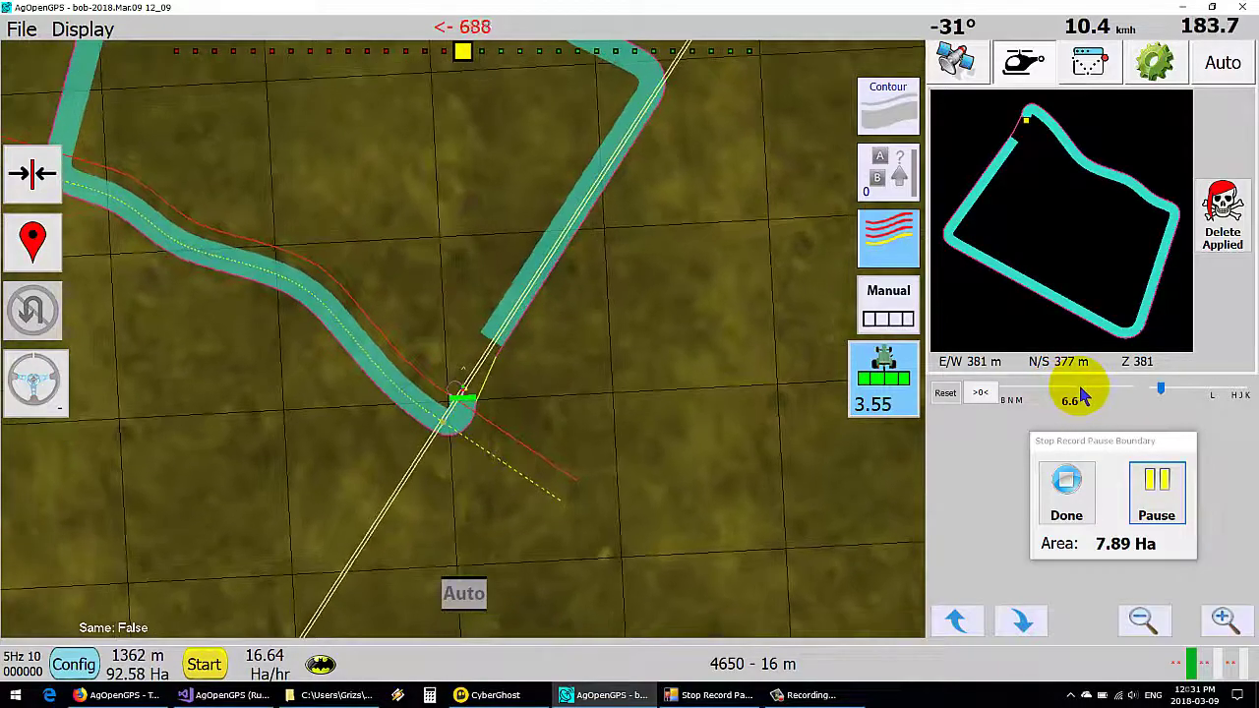
Steer the vehicle around to the start of the boundary, ease the steering to -0.3, and finish the boundary recording
left_click_drag(1098, 388, 1062, 391)
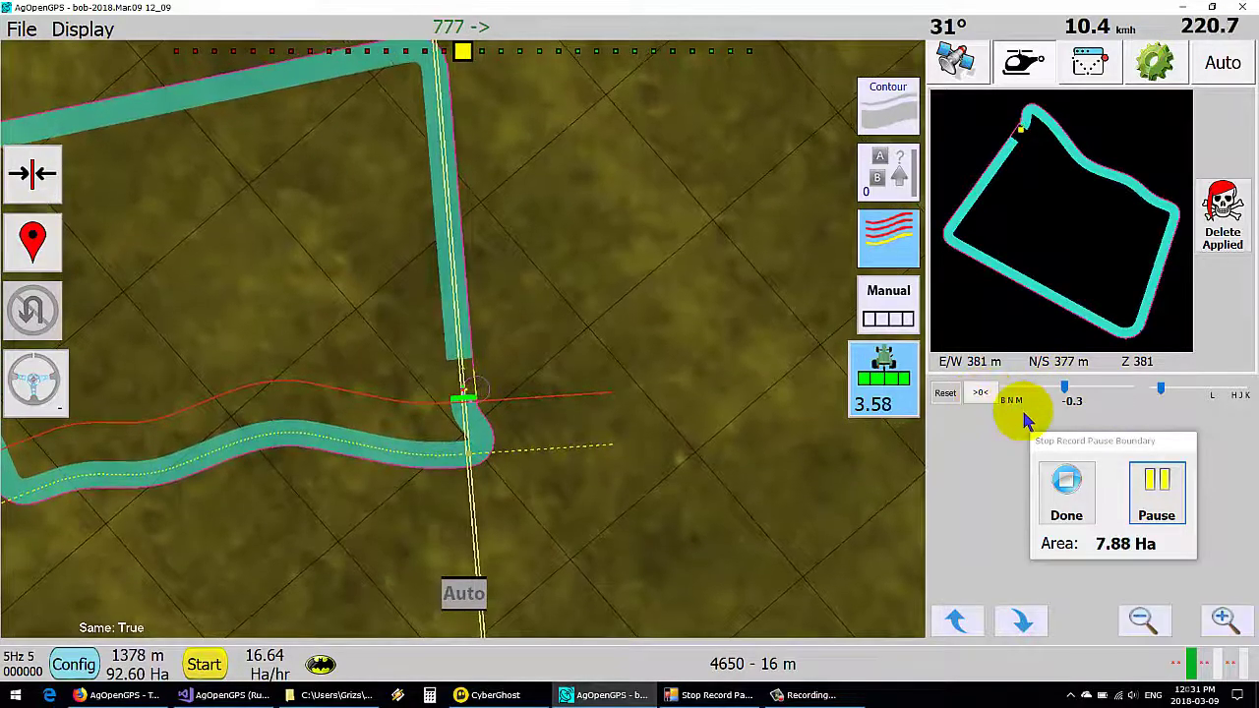
left_click(1224, 619)
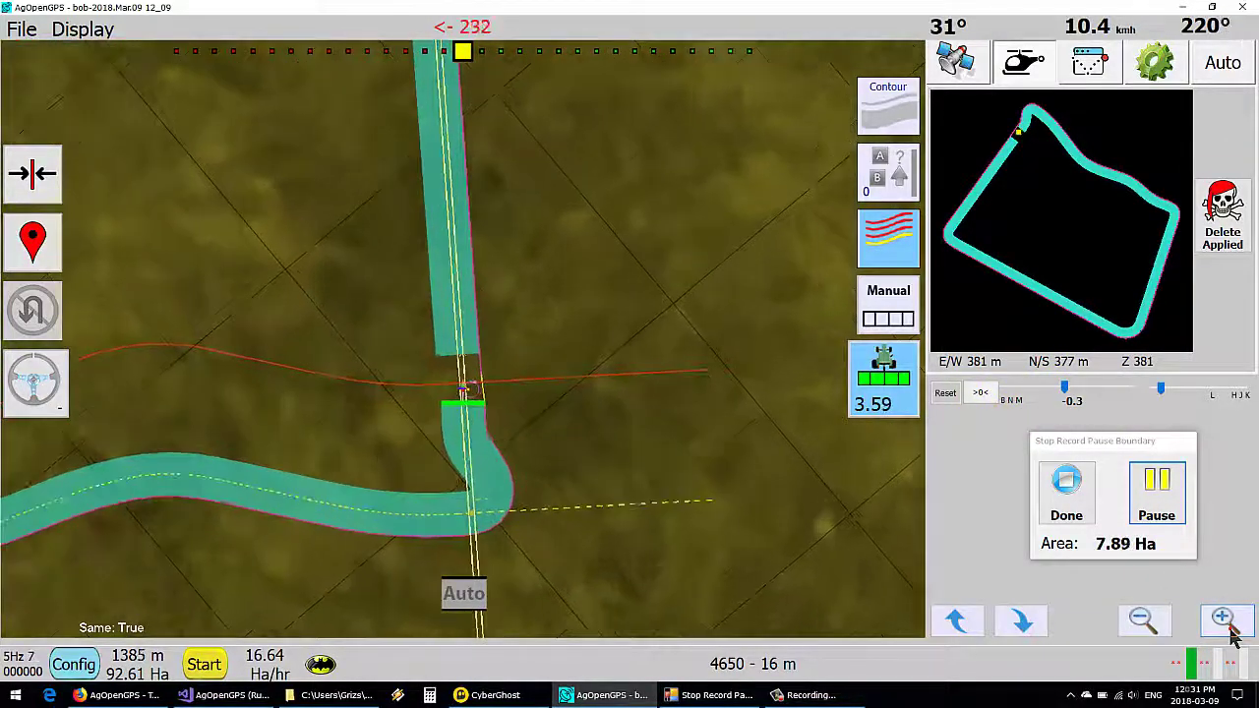
left_click(1227, 622)
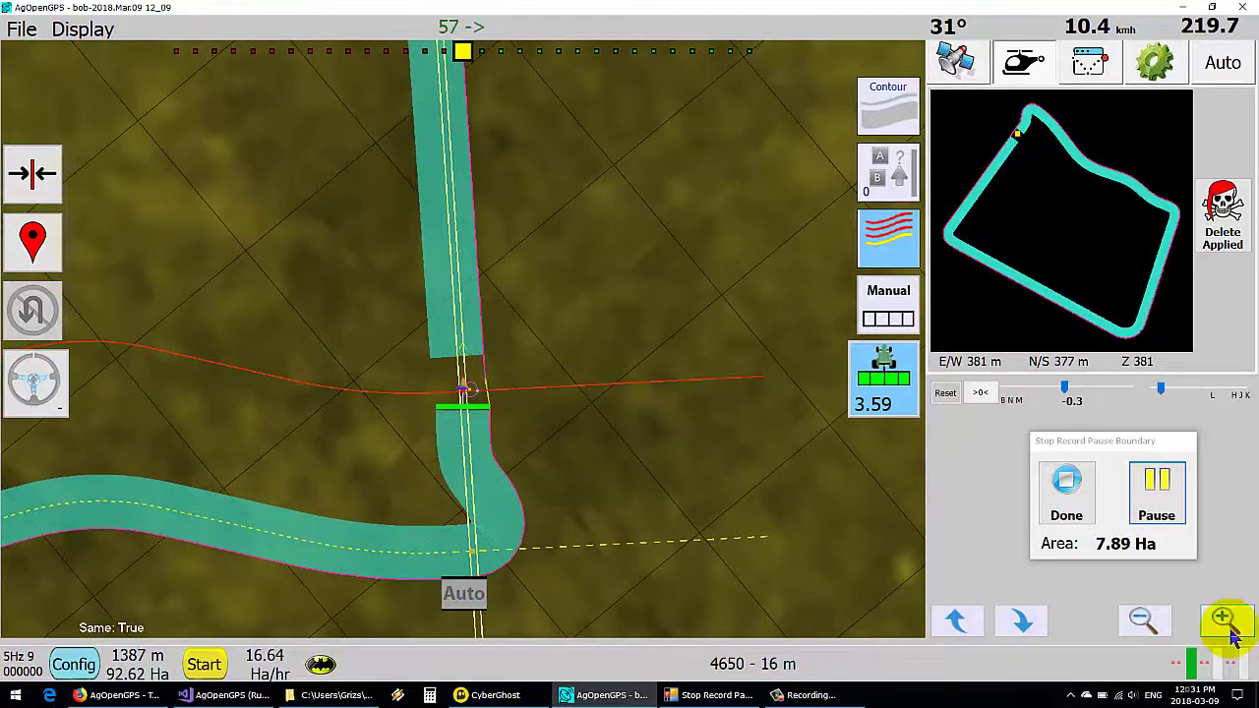
left_click(1068, 492)
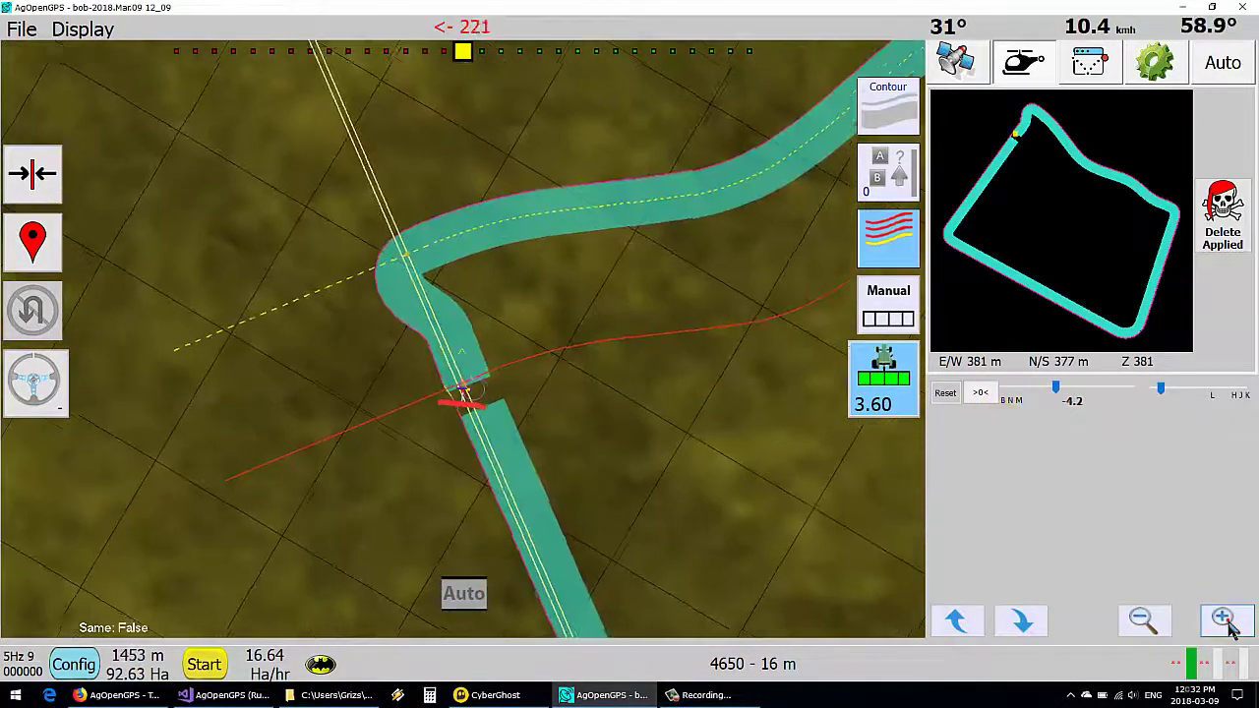
Engage auto-steer on the first offset curve line and follow it to the far headland at 17.6 km/h
left_click(1226, 622)
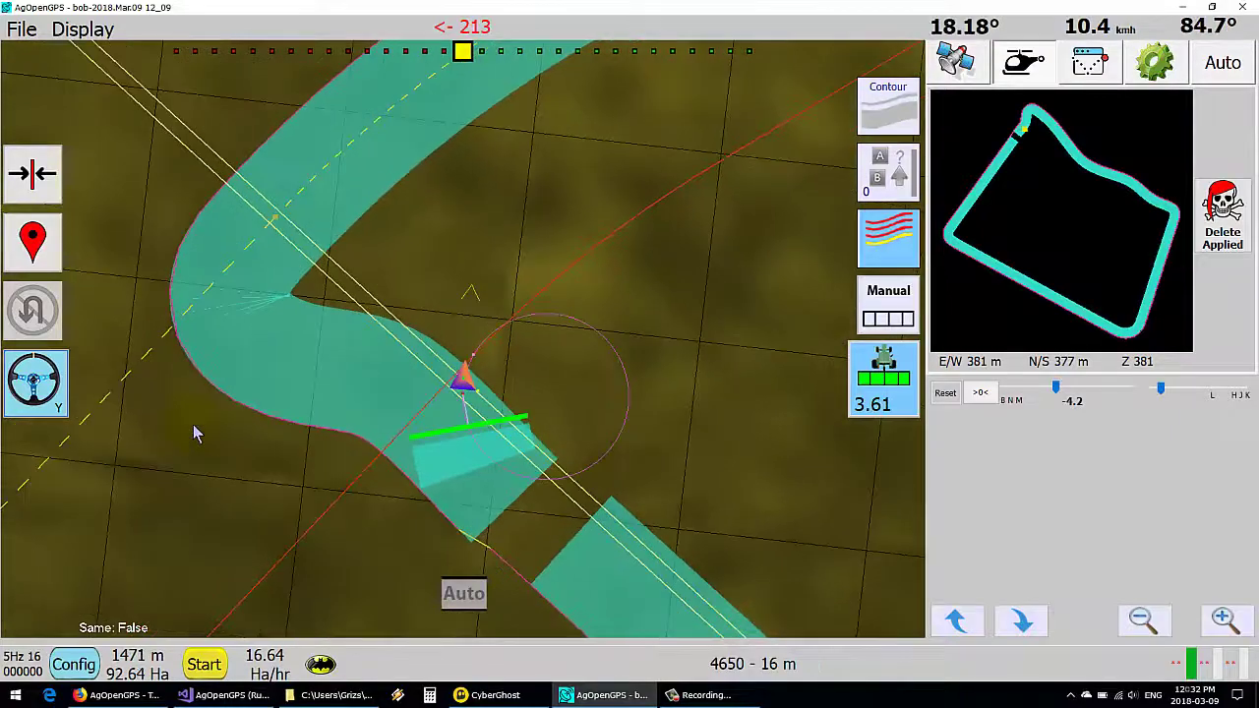
left_click(194, 433)
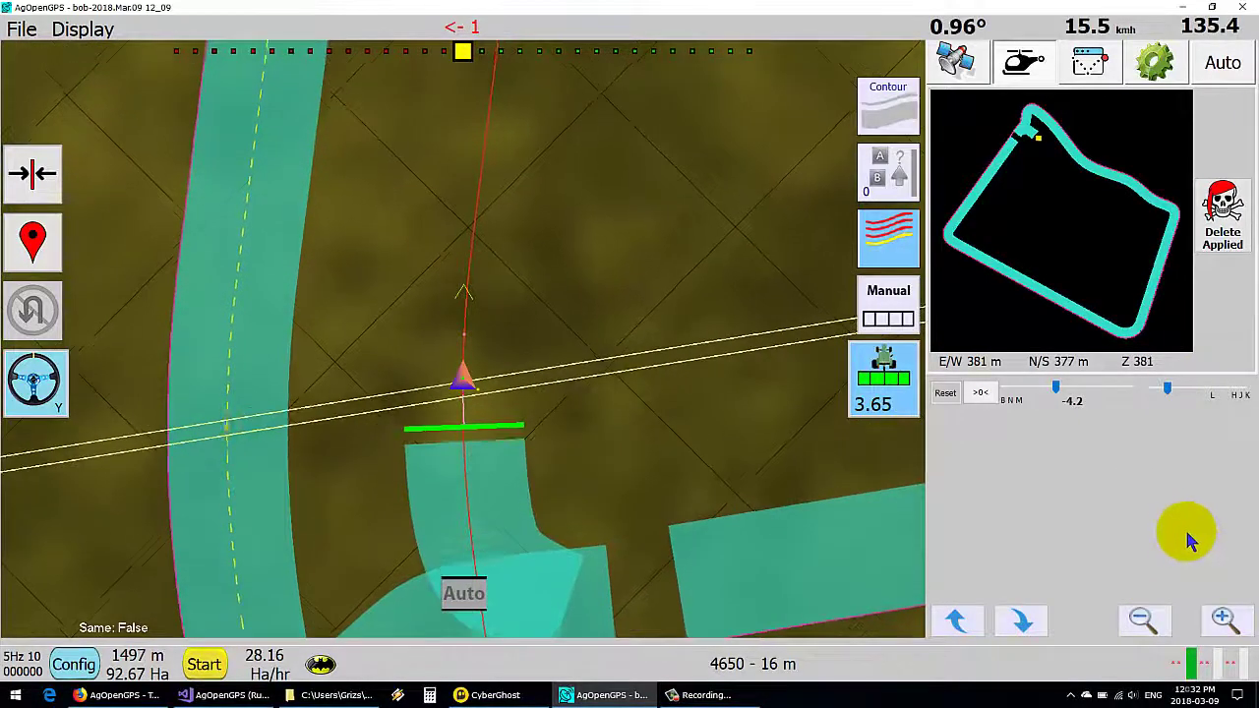
left_click(1144, 636)
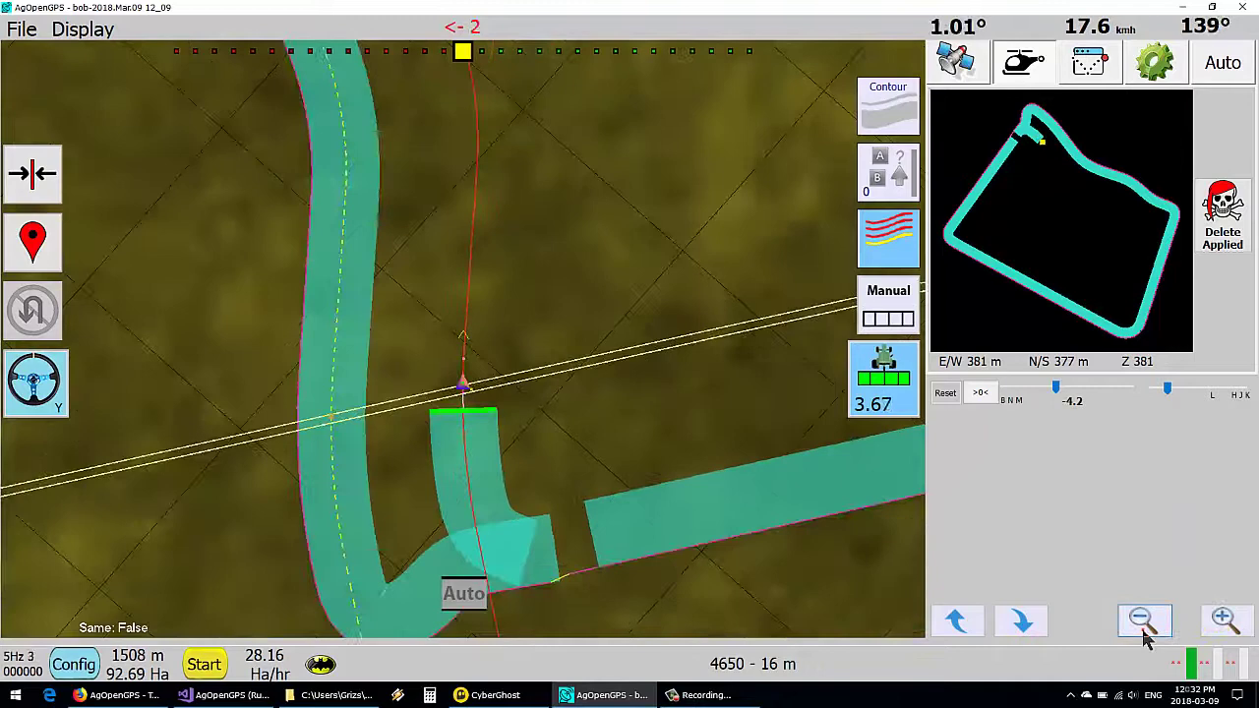
left_click(1144, 635)
left_click(1144, 636)
left_click(1144, 636)
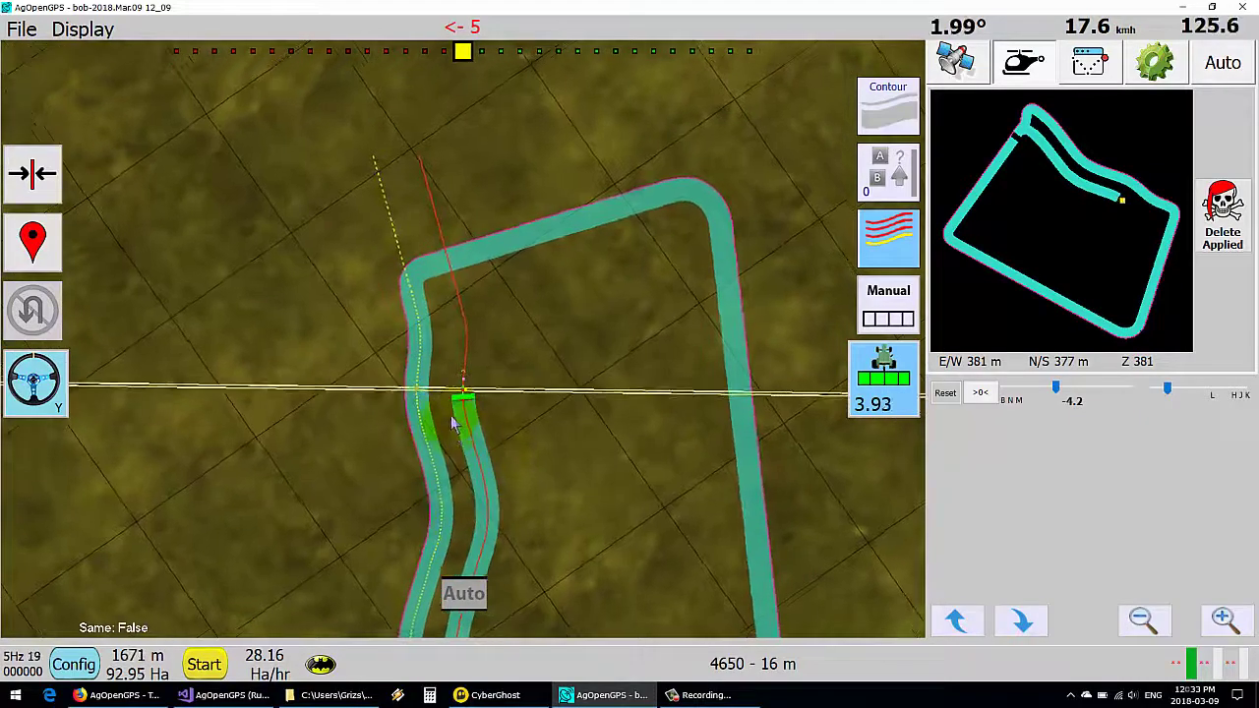
left_click(1220, 620)
left_click(1220, 620)
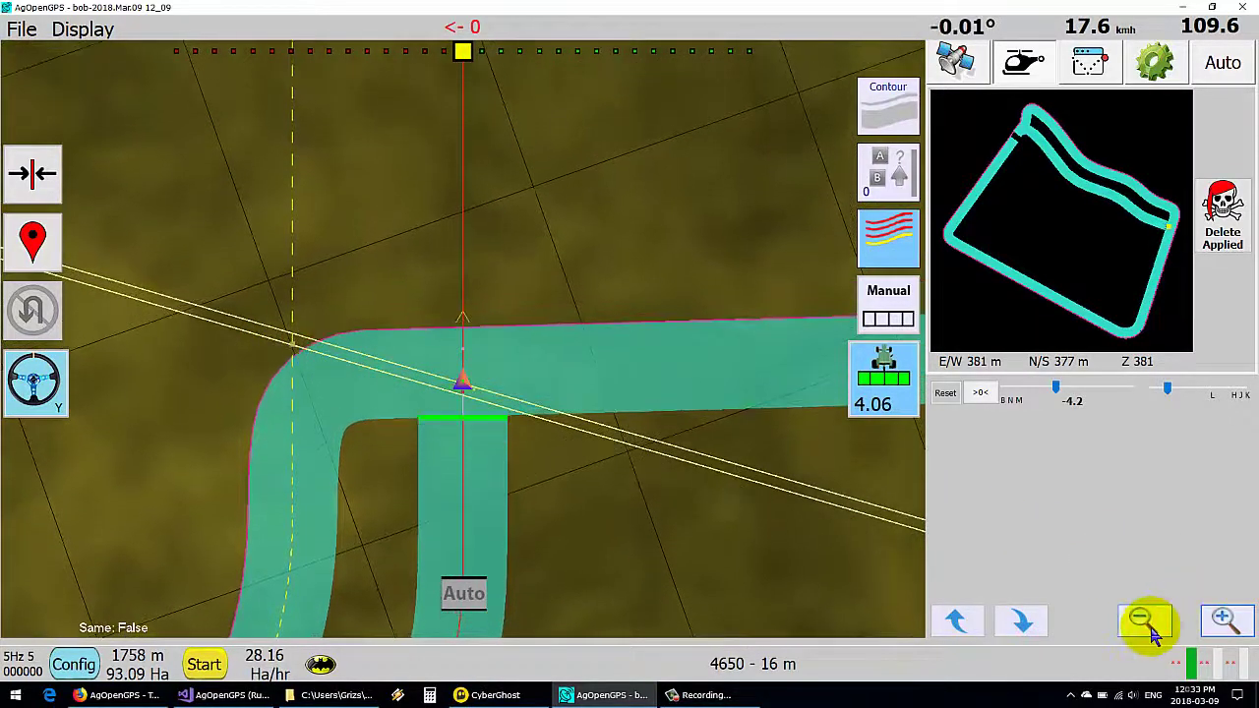
Turn the vehicle around at the headland with steering 25.8 and engage auto-steer on the next curve pass
left_click(36, 383)
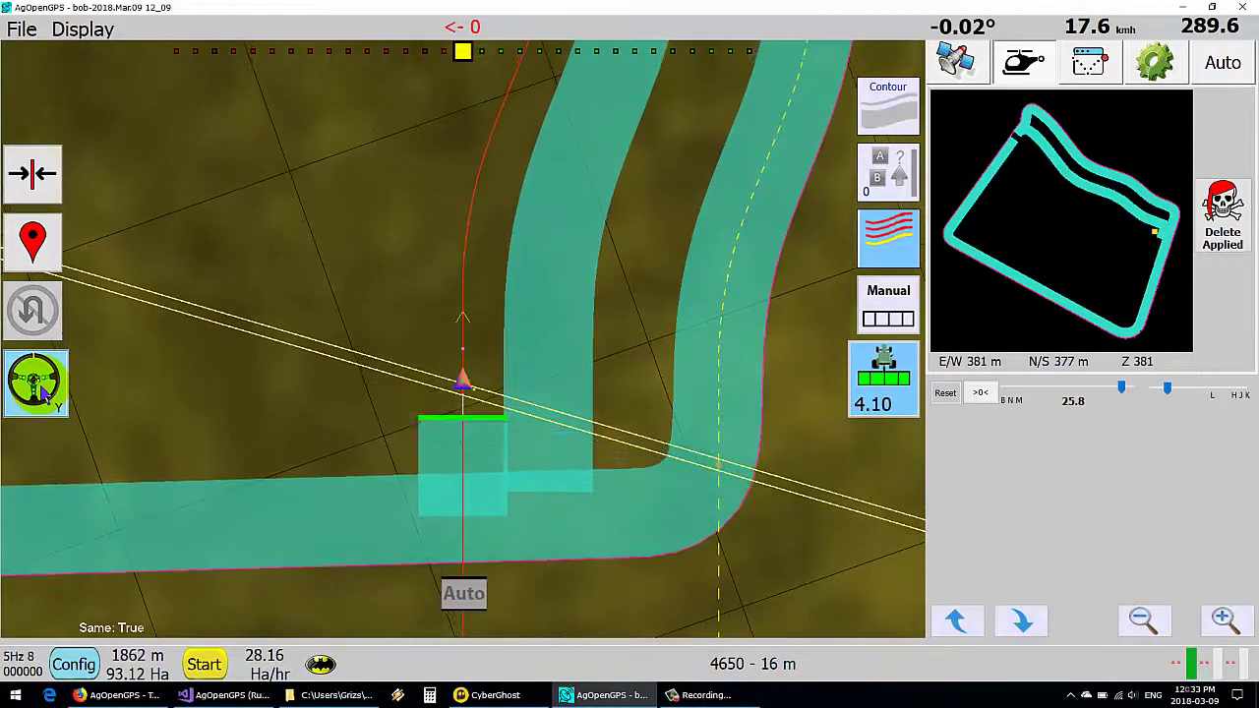
left_click(40, 388)
left_click(539, 455)
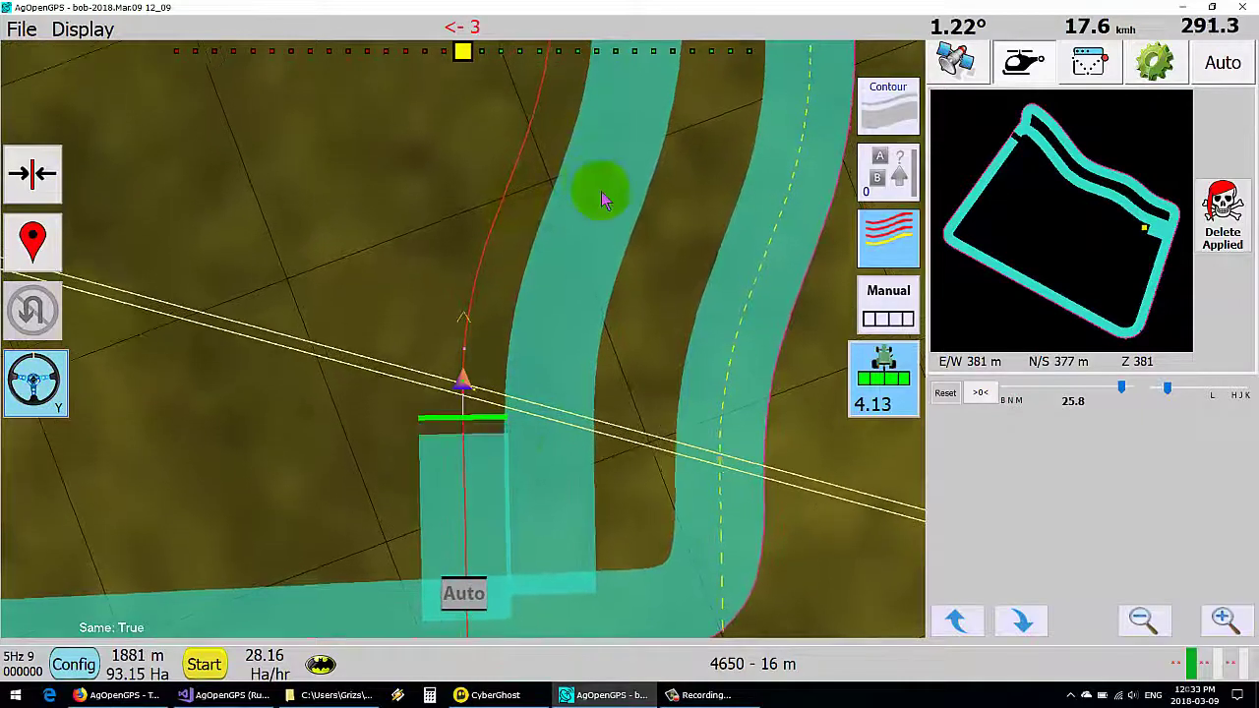
Examine how the auto-steered pass follows the shape of the recorded curve and the previous pass across the field
left_click(1146, 619)
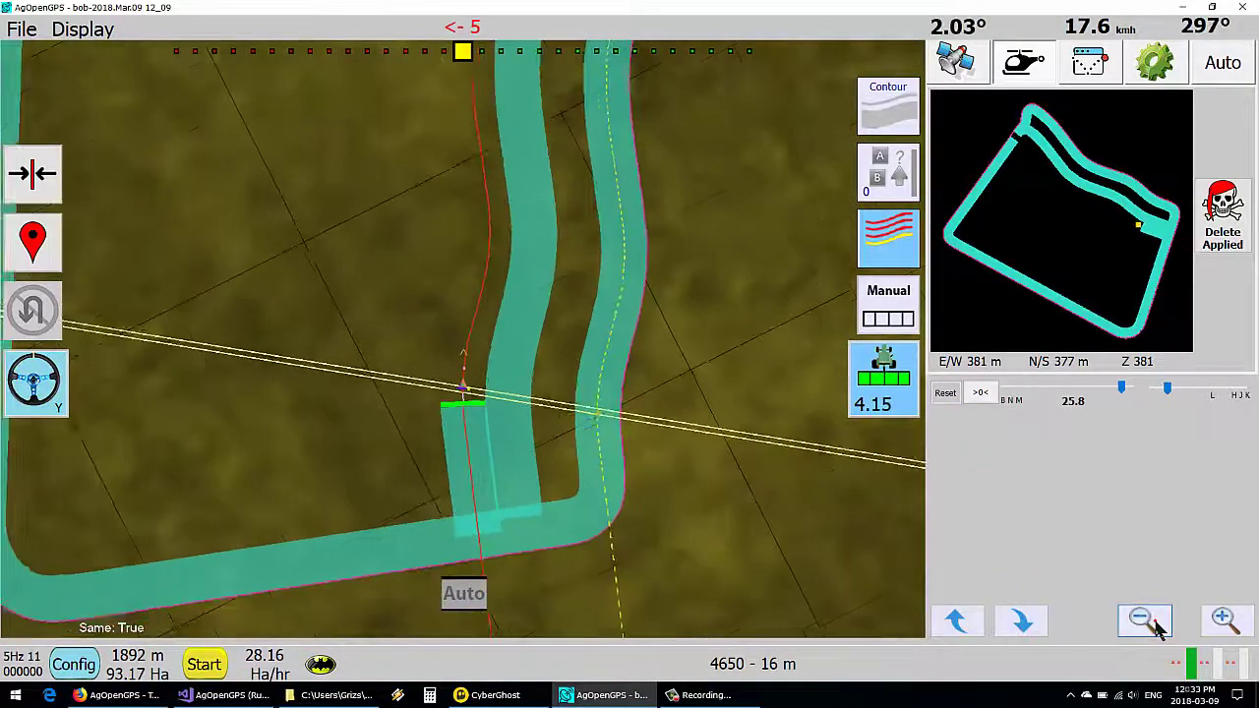
left_click(1156, 624)
left_click(1156, 623)
left_click(1156, 624)
left_click(1156, 623)
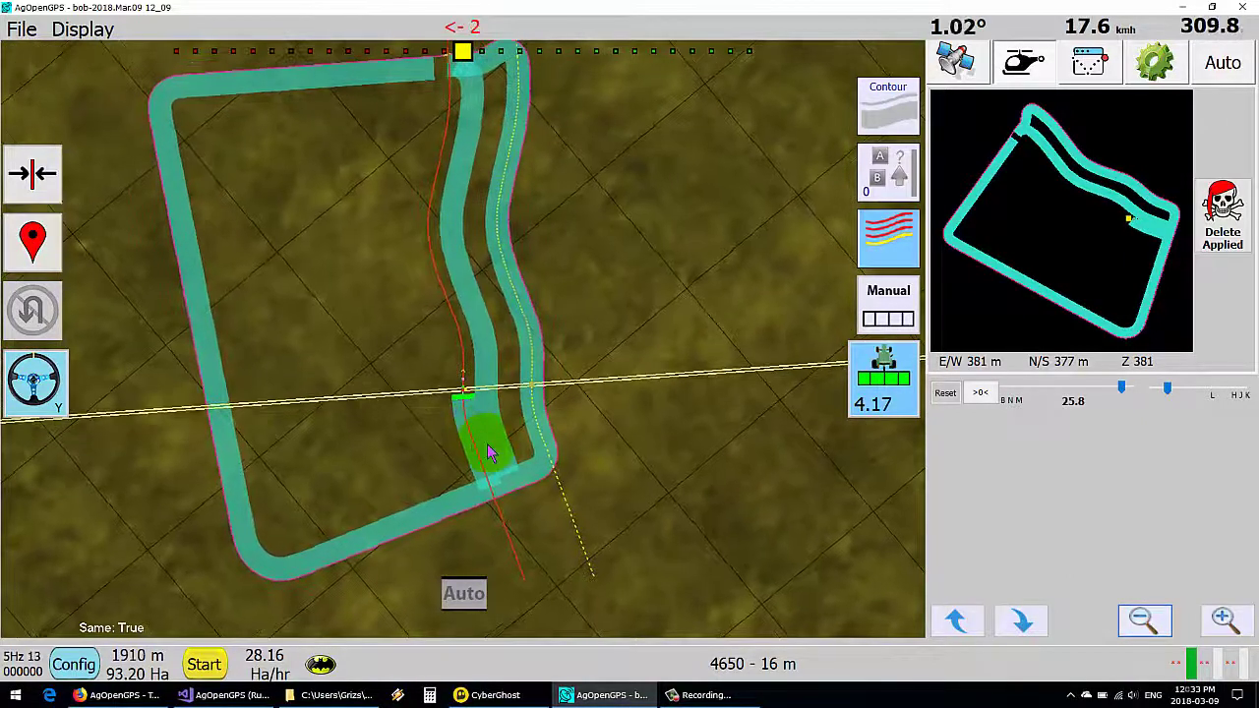
left_click_drag(489, 452, 468, 338)
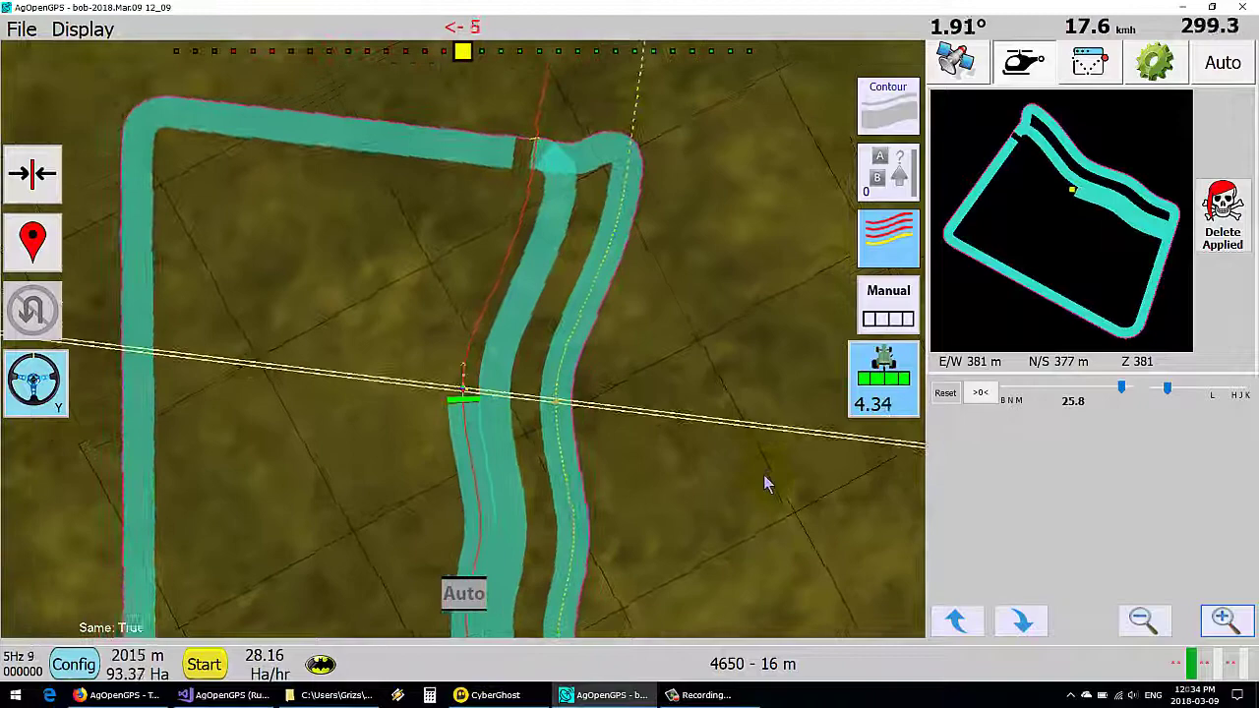
left_click(1223, 620)
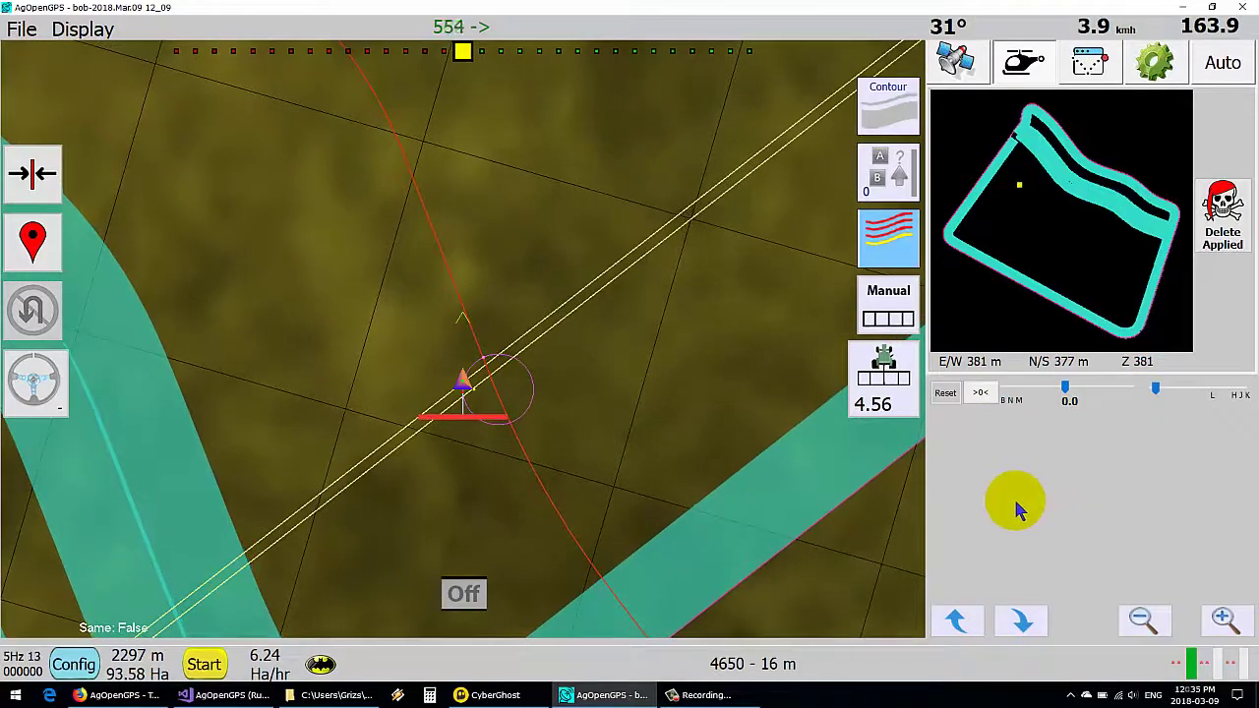
Close the current field and reopen it to reload its saved coverage and boundary
left_click(694, 372)
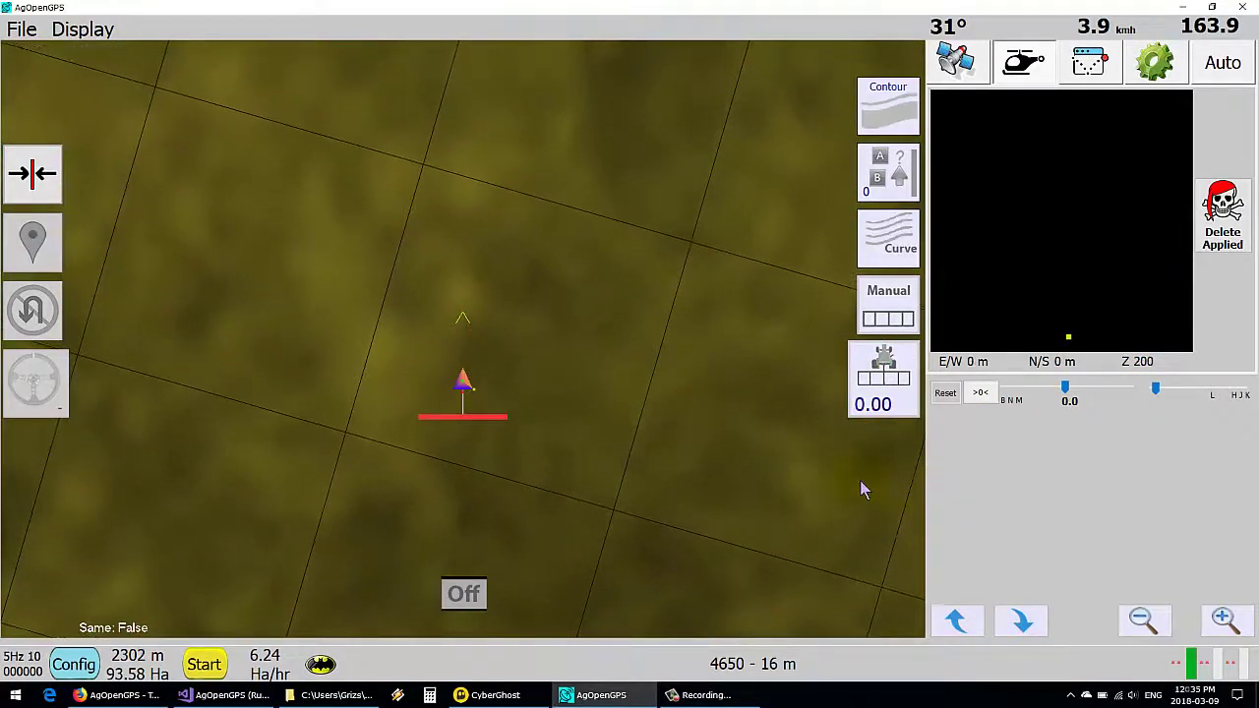
key("f")
left_click(622, 273)
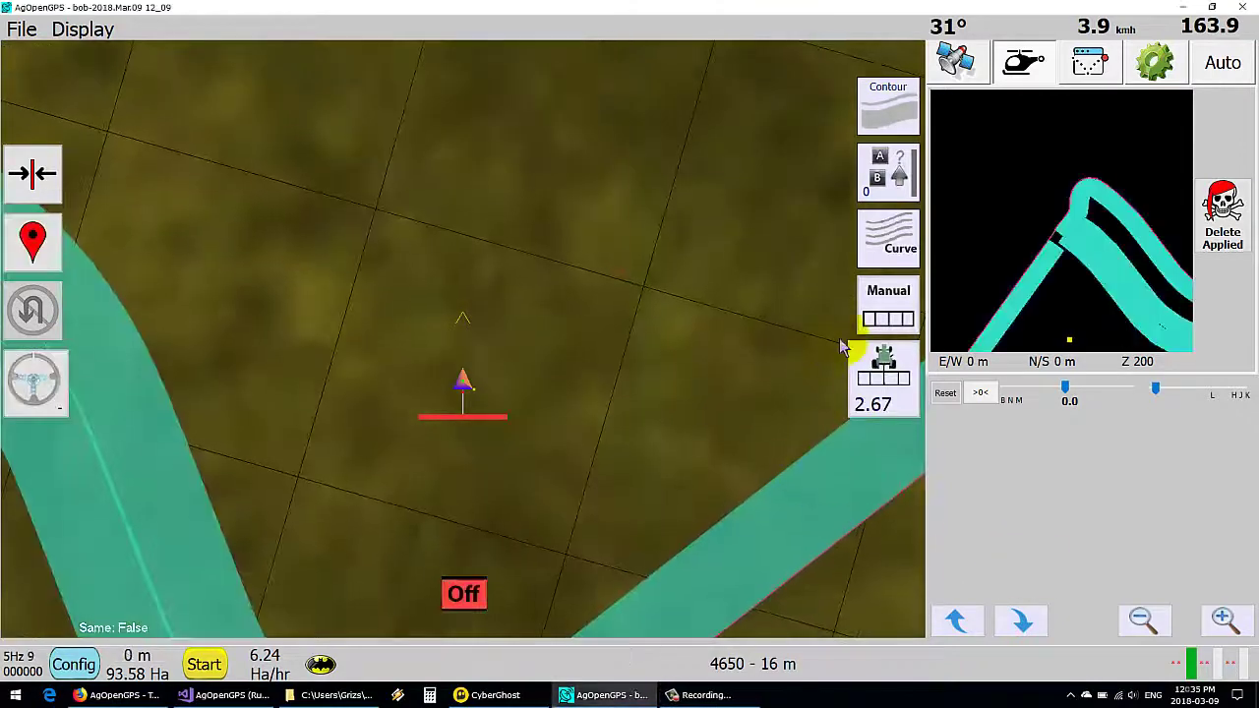
Activate the saved AB curve for guidance and follow it with auto-steer at 7.6 km/h
left_click(880, 246)
left_click(57, 78)
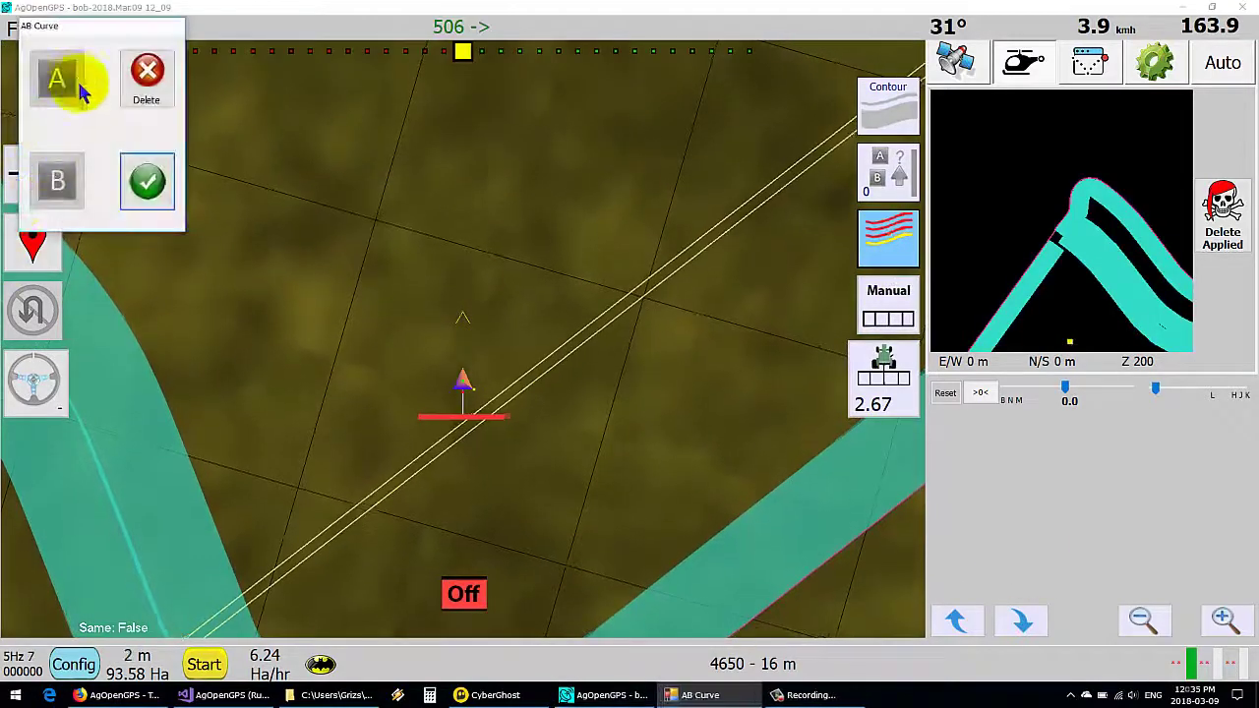
left_click(59, 177)
left_click(97, 185)
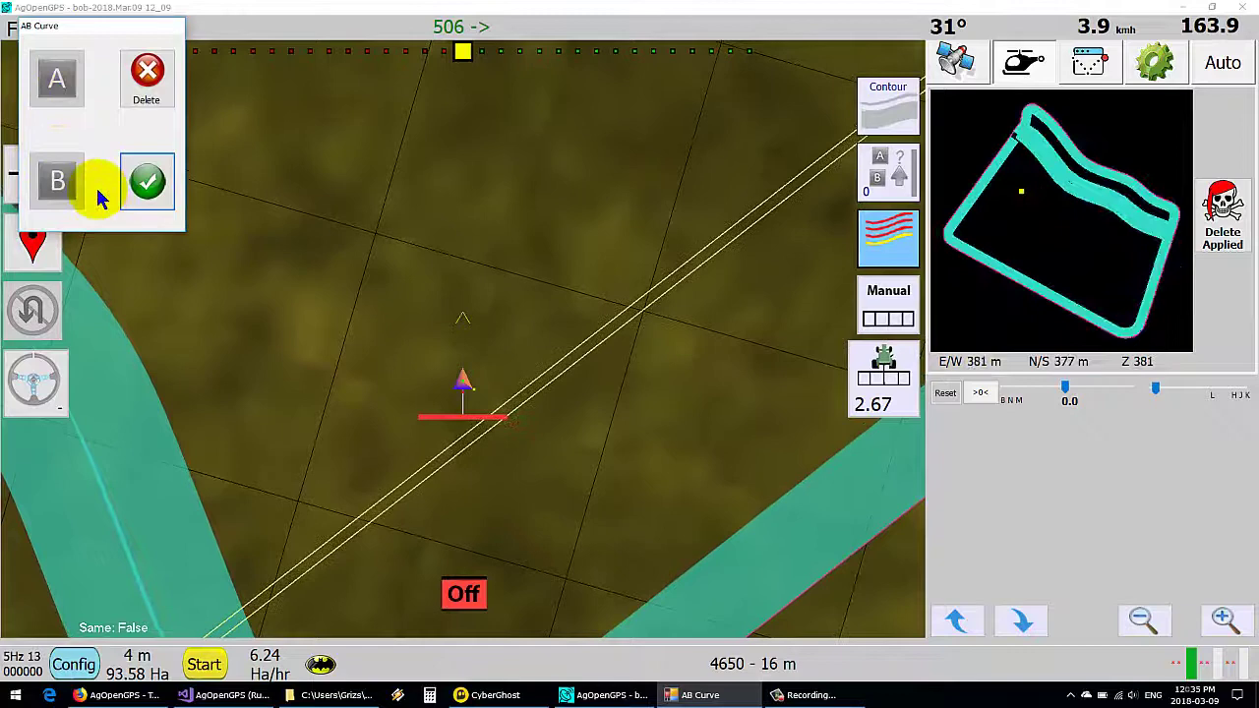
left_click(138, 103)
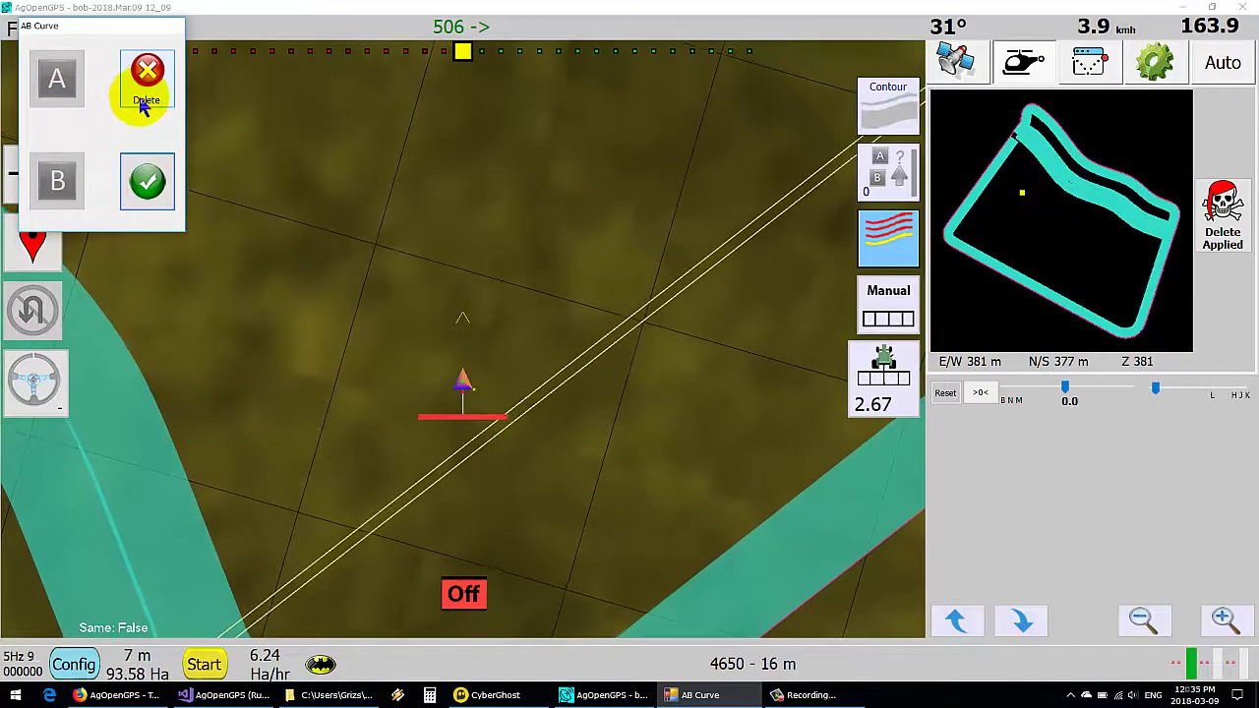
left_click(149, 185)
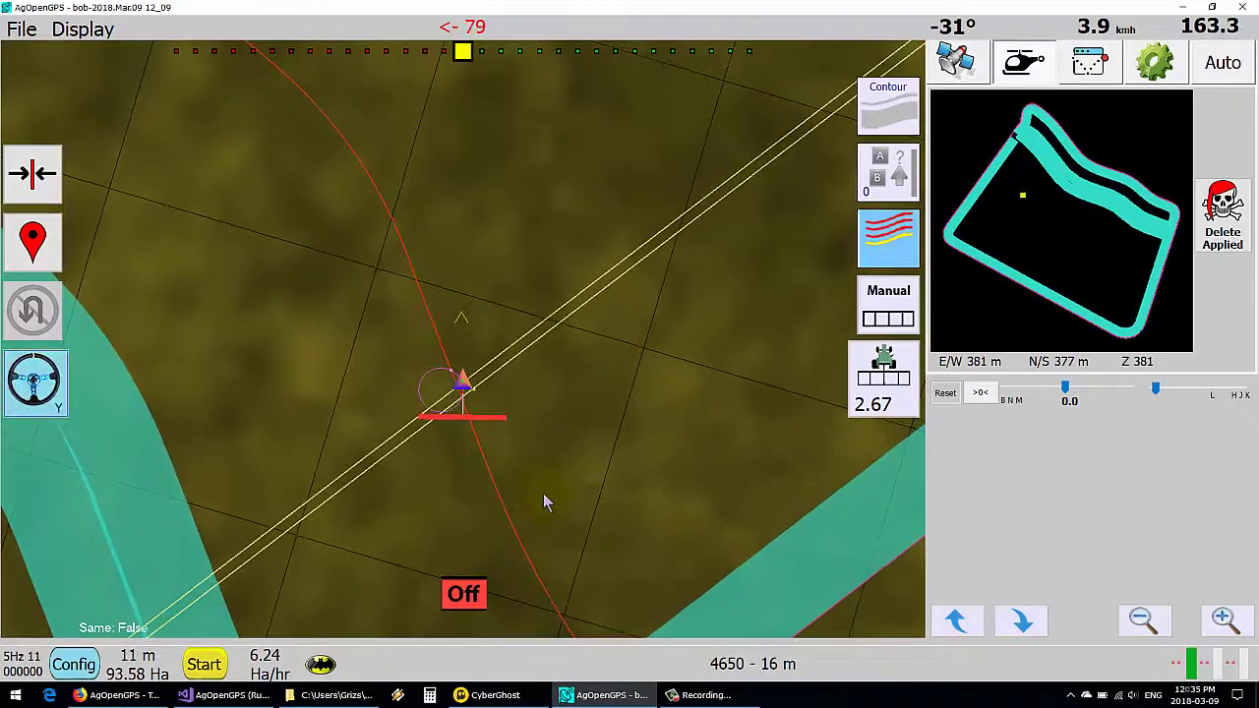
left_click(1169, 433)
left_click(1183, 393)
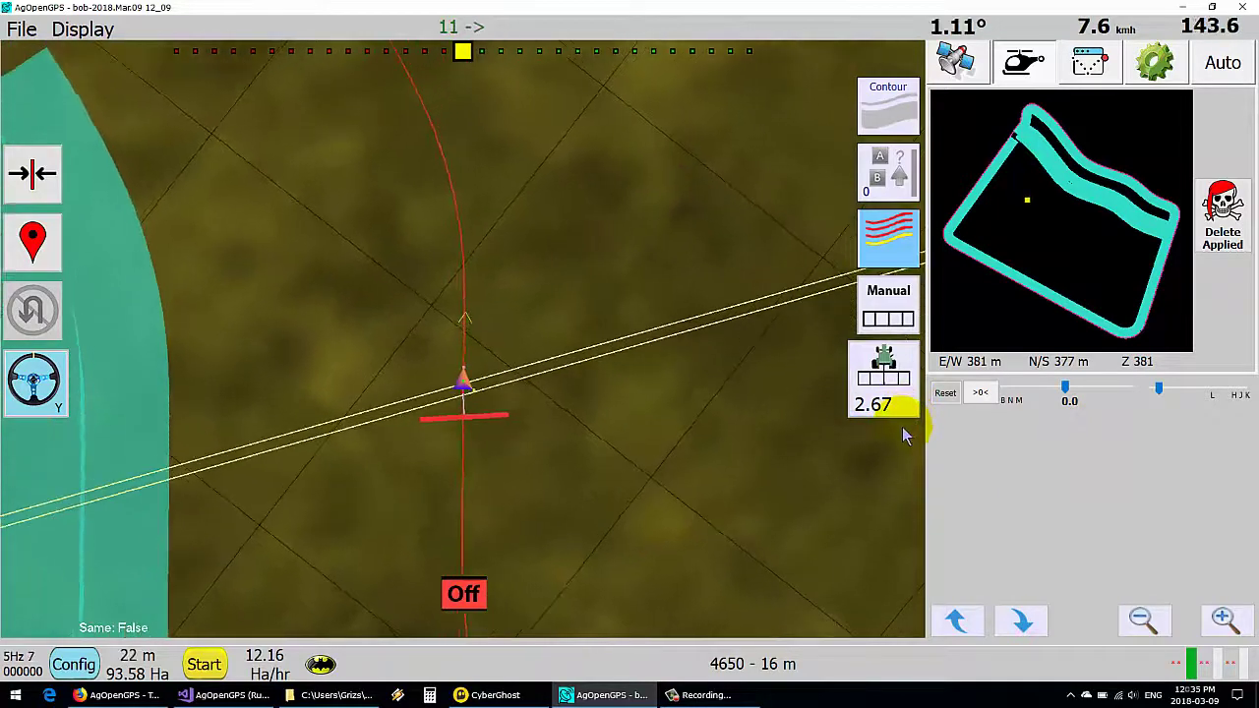
Turn curve guidance off and reactivate the saved AB curve
left_click(898, 254)
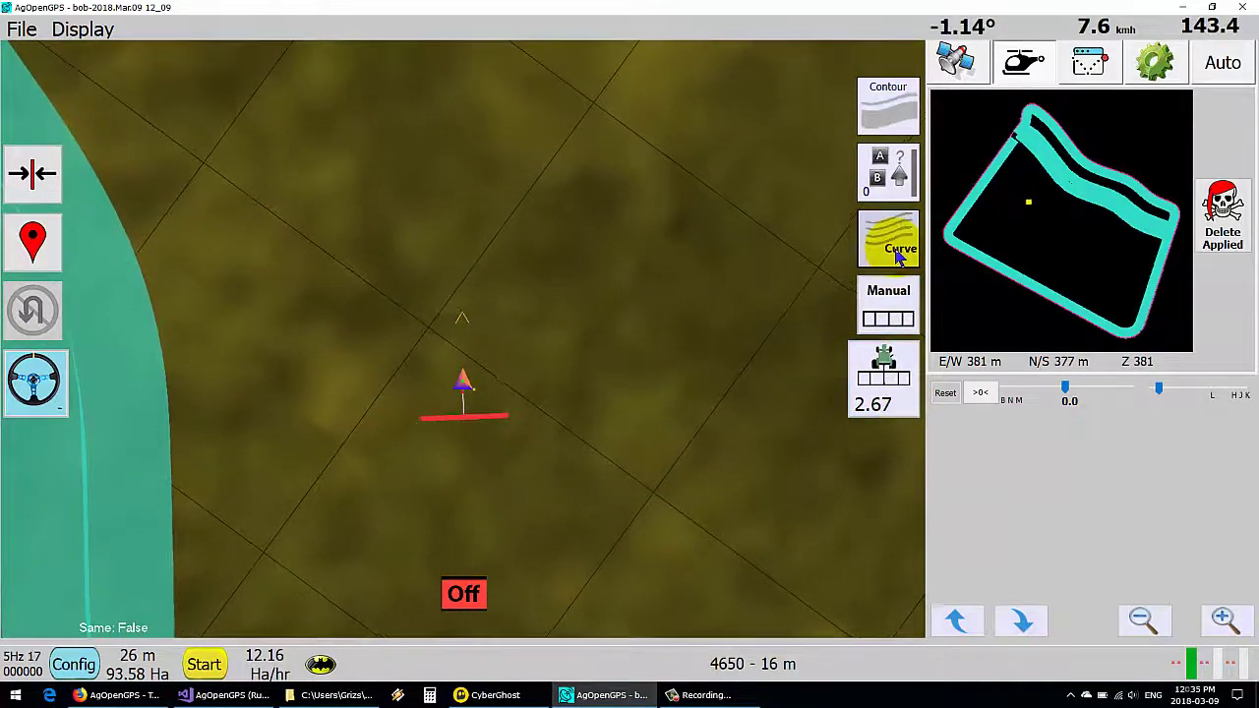
left_click(896, 246)
left_click(147, 181)
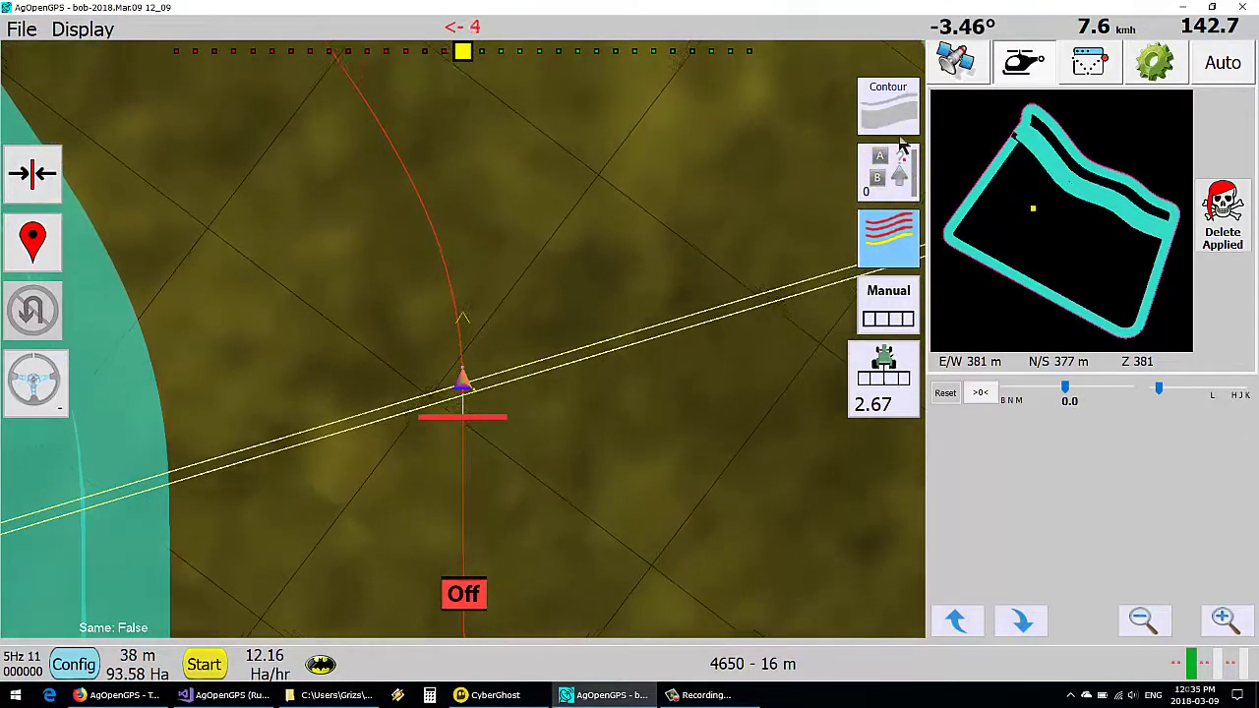
Turn off curve guidance and use the saved AB line "ABLine N S" instead
left_click(894, 106)
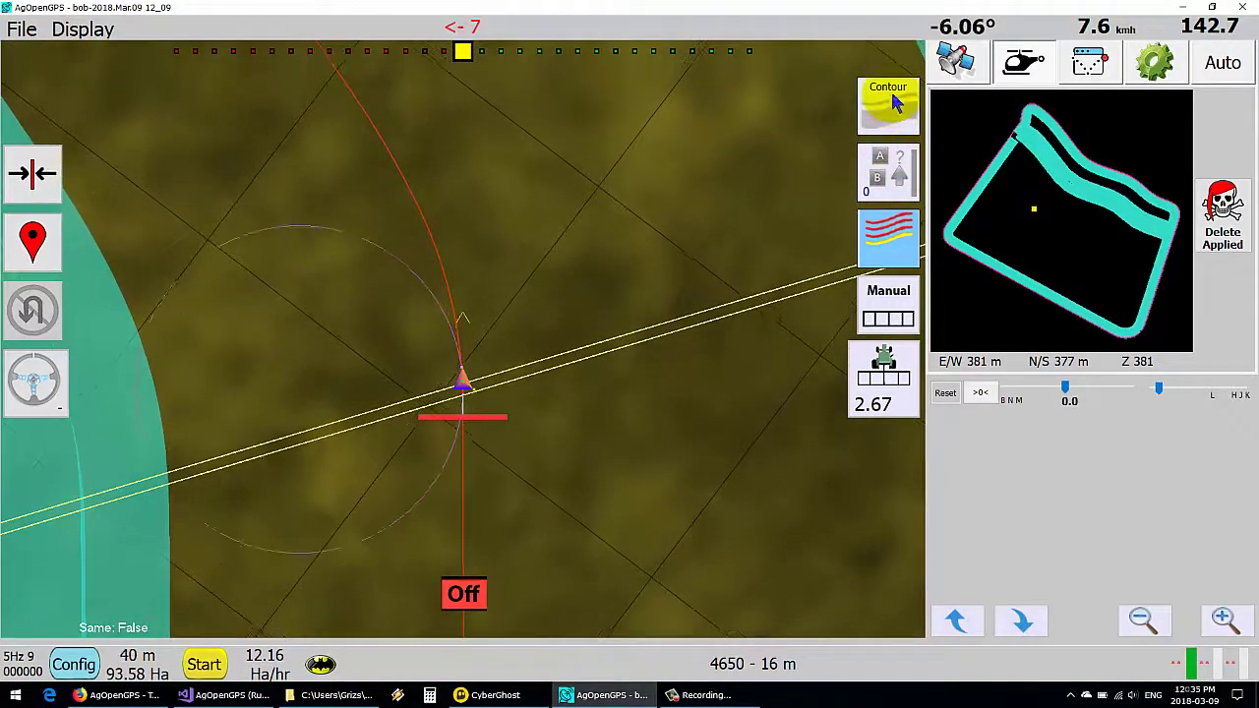
left_click(888, 262)
left_click(889, 173)
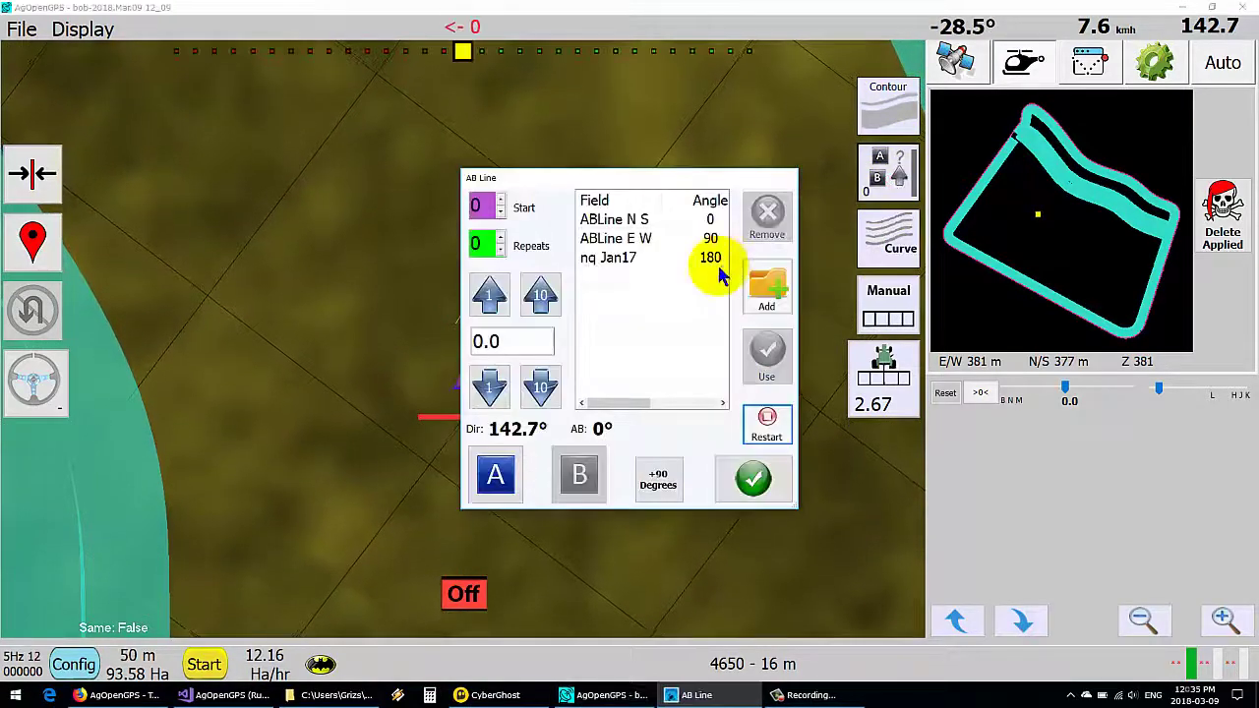
left_click(619, 220)
left_click(767, 351)
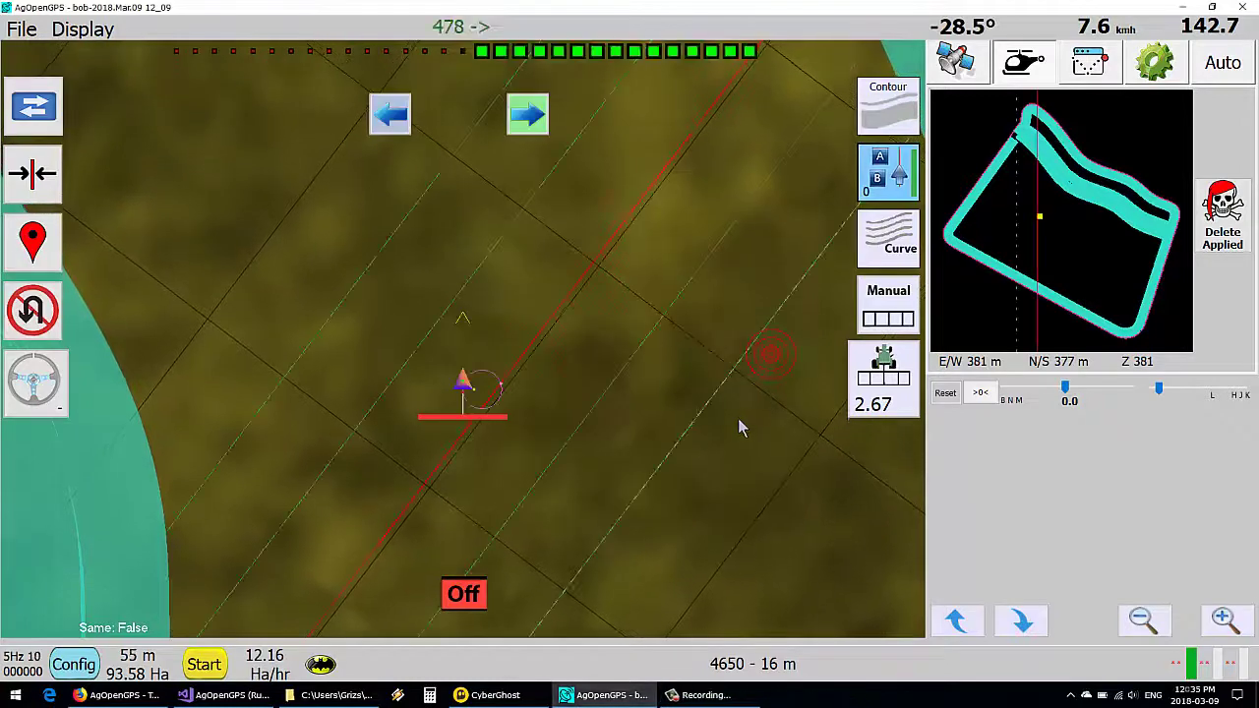
Switch guidance from the straight AB line back to the saved AB curve
left_click(888, 240)
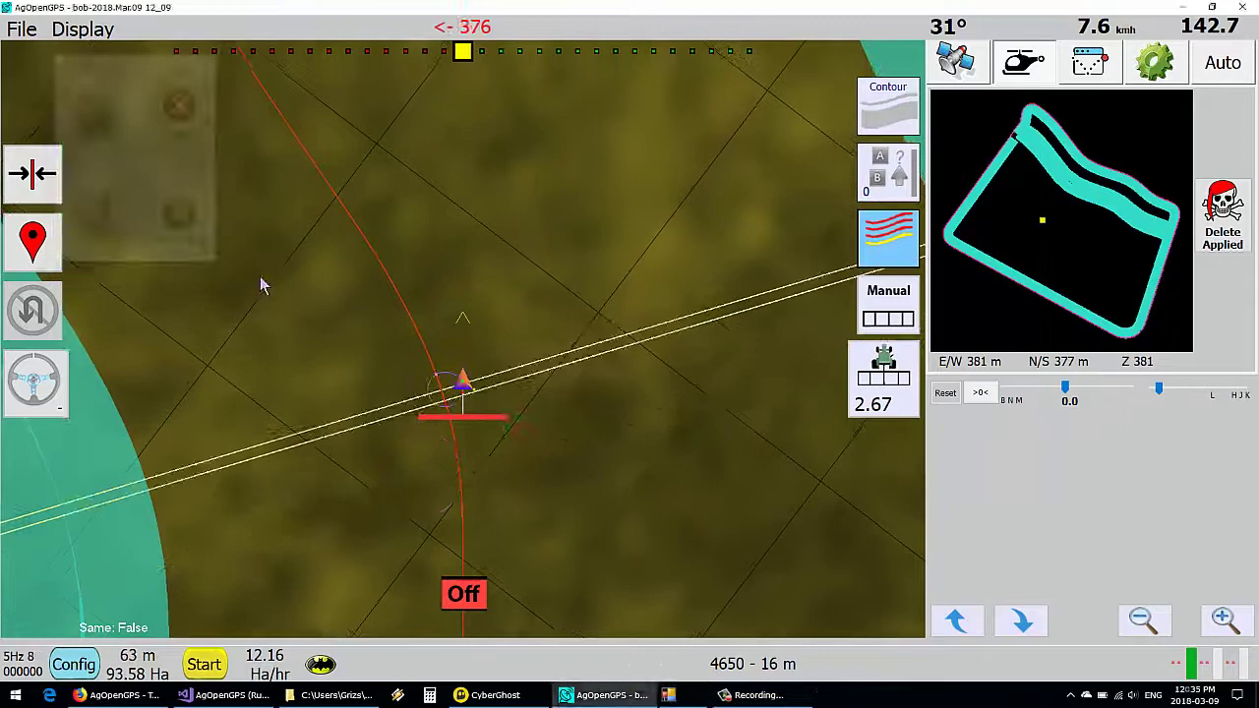
left_click(898, 114)
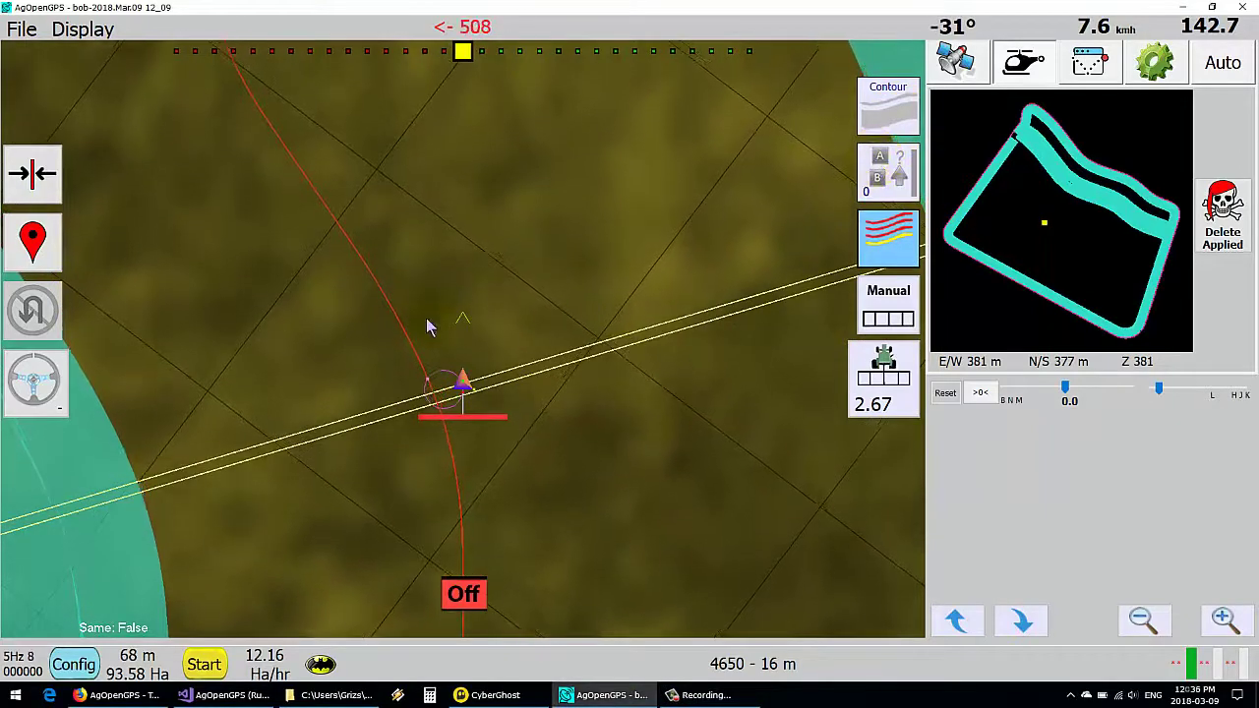